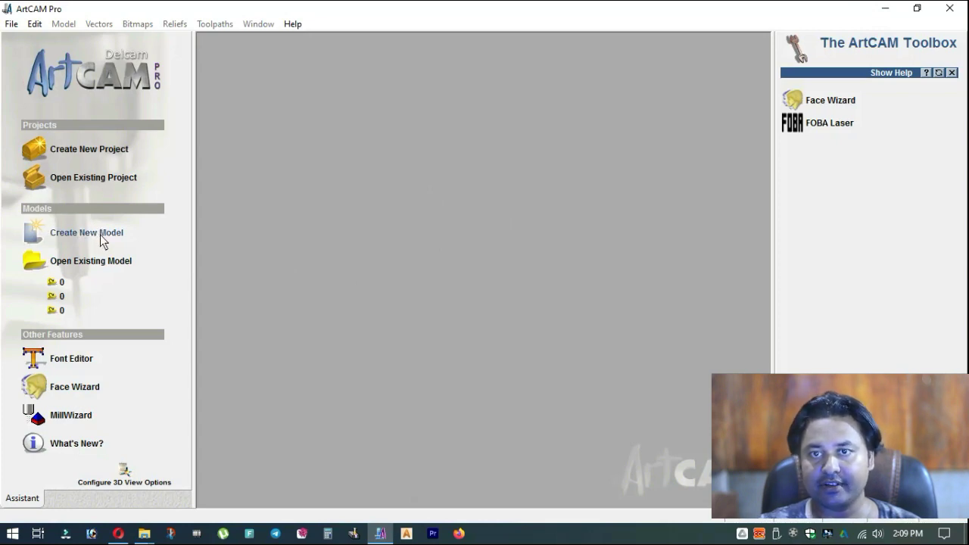
left_click(885, 9)
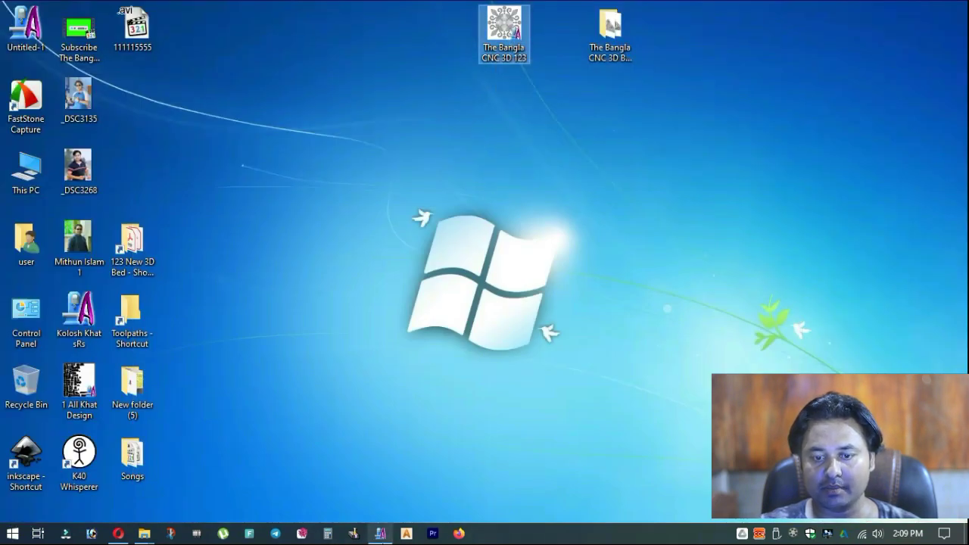
left_click(381, 538)
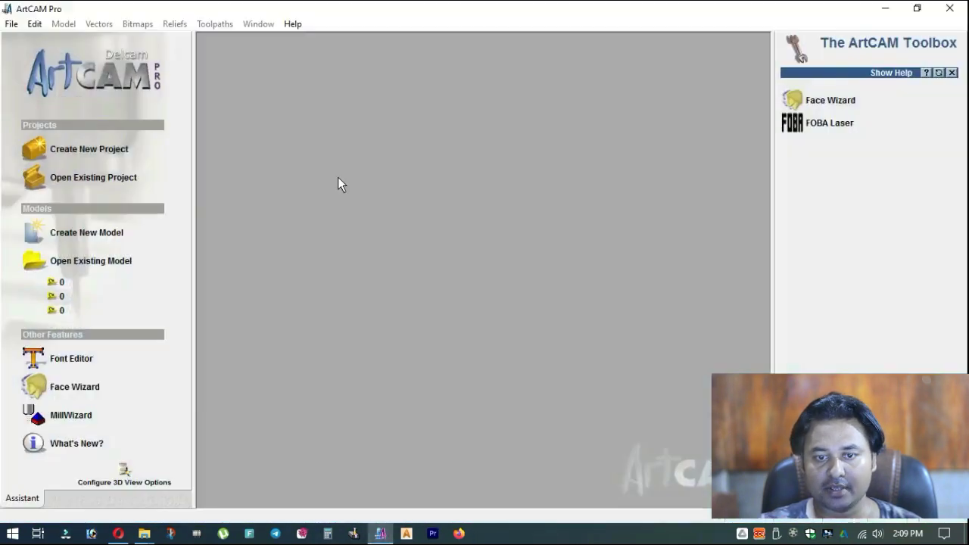
Step: Create a new model 300 mm high and 300 mm wide, and maximize its 2D view
left_click(82, 234)
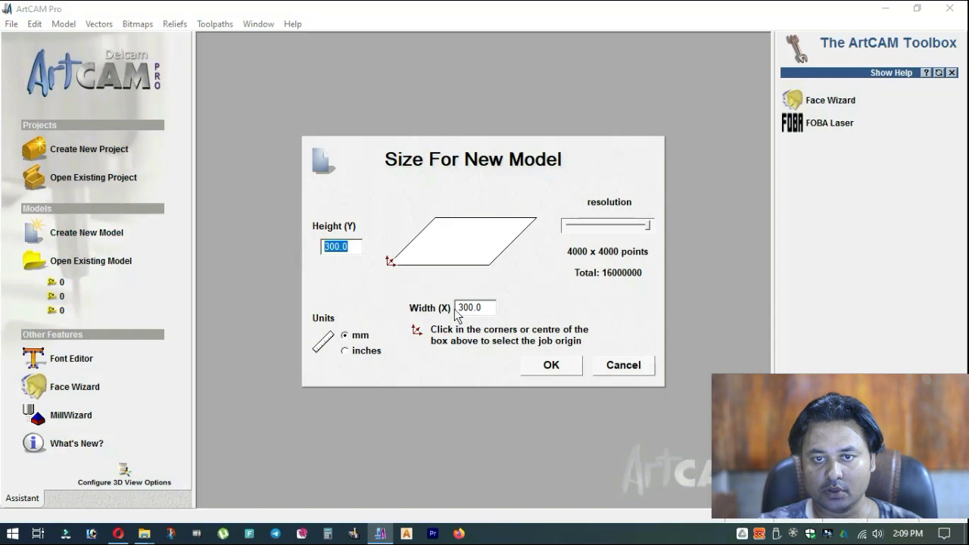
key("Tab")
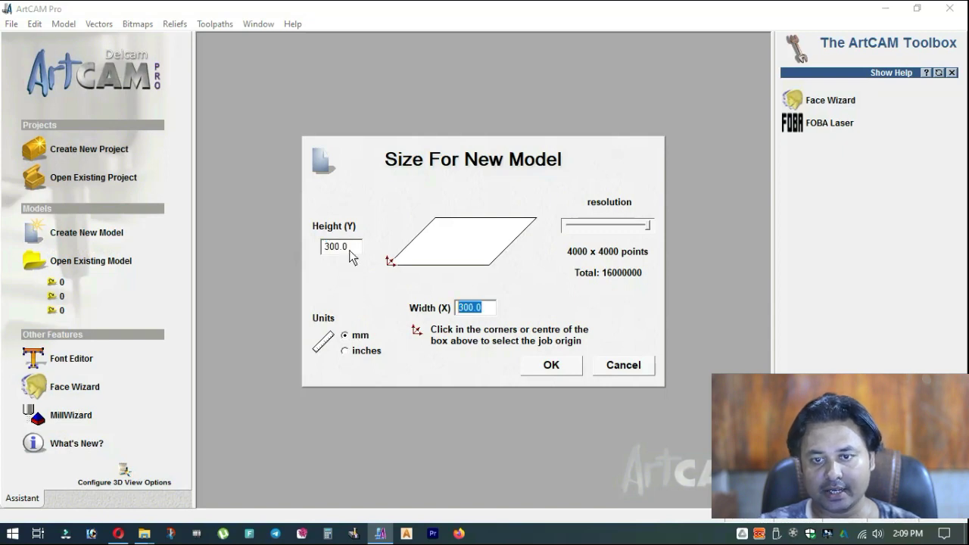
left_click(349, 250)
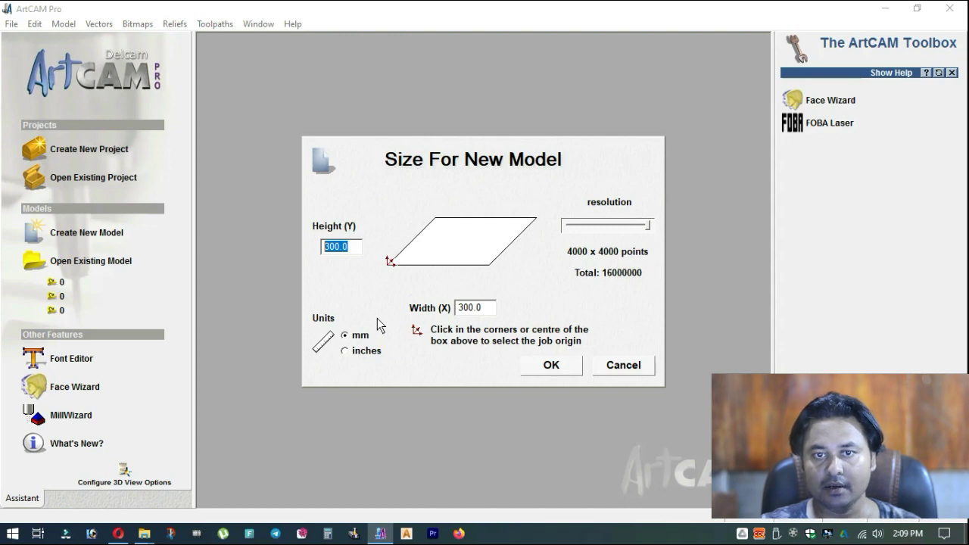
left_click(568, 370)
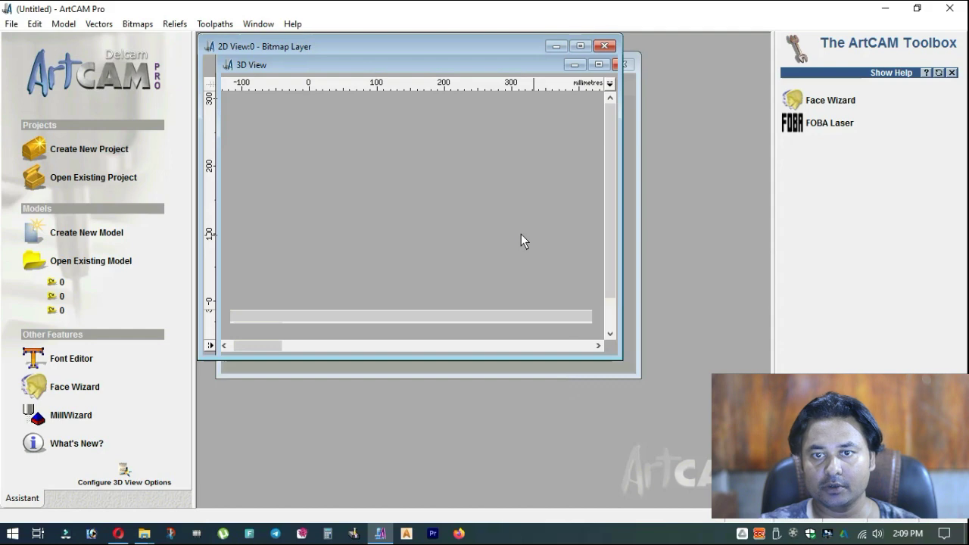
left_click(580, 47)
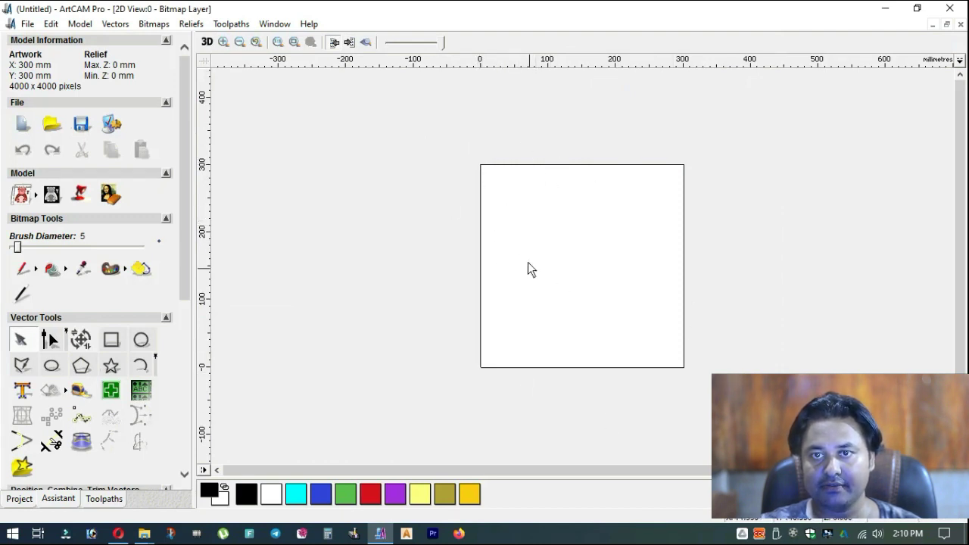
left_click(885, 8)
left_click(503, 34)
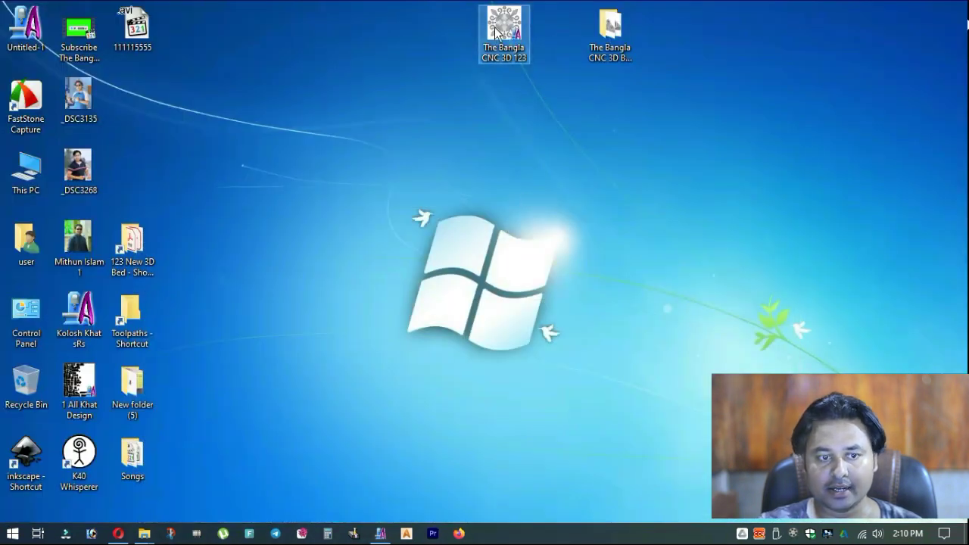
left_click_drag(504, 34, 491, 59)
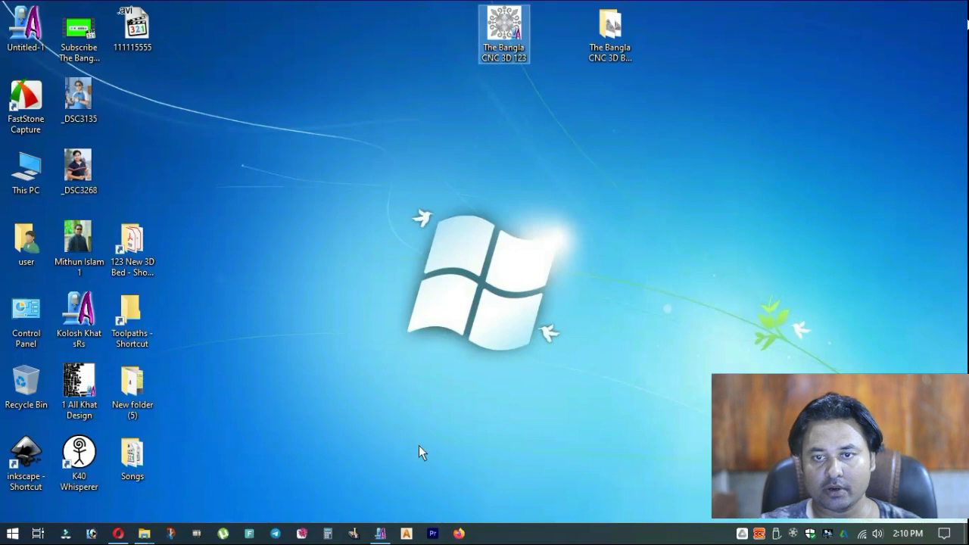
left_click(383, 533)
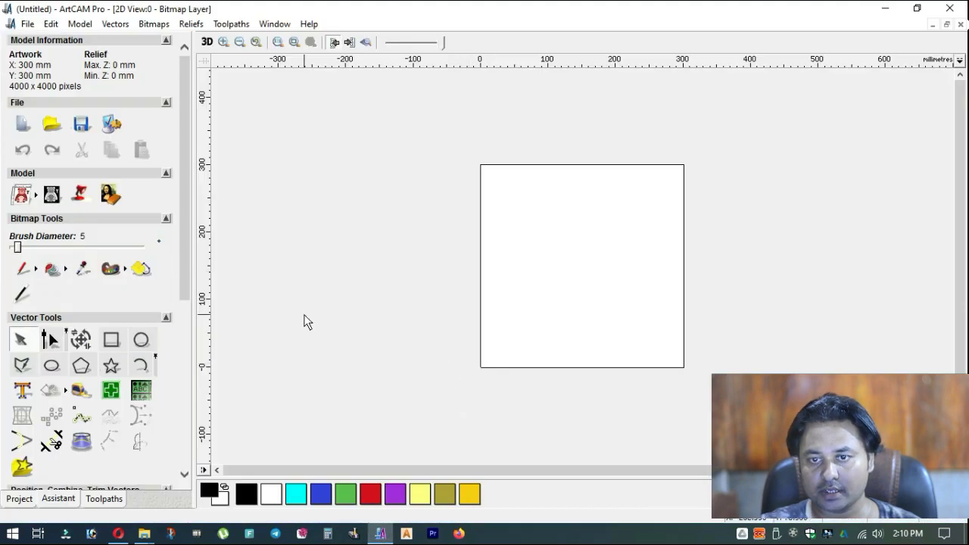
Step: Create a rectangle vector 300 mm wide and 300 mm high over the model area
left_click(111, 340)
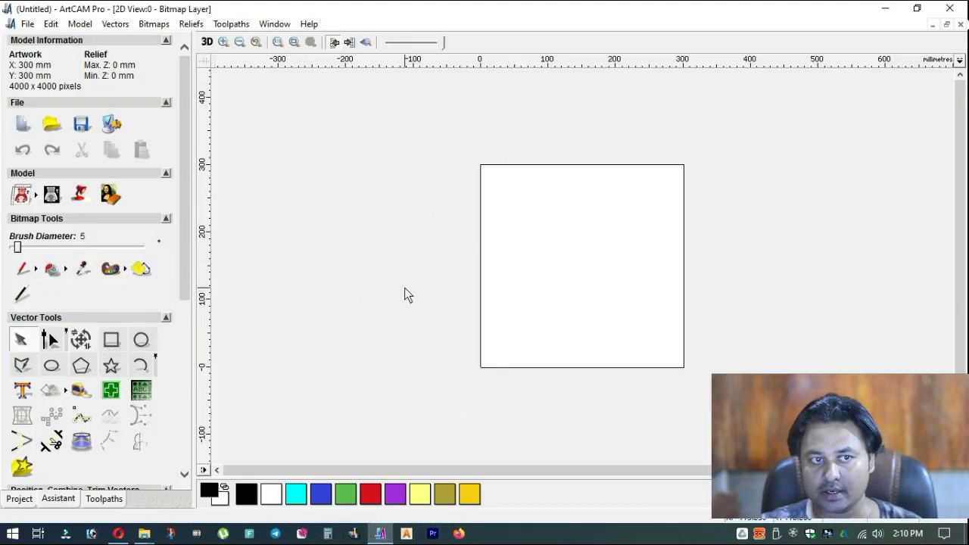
mouse_move(482, 166)
left_mouse_down()
mouse_move(580, 318)
mouse_move(668, 374)
mouse_move(685, 367)
left_mouse_up()
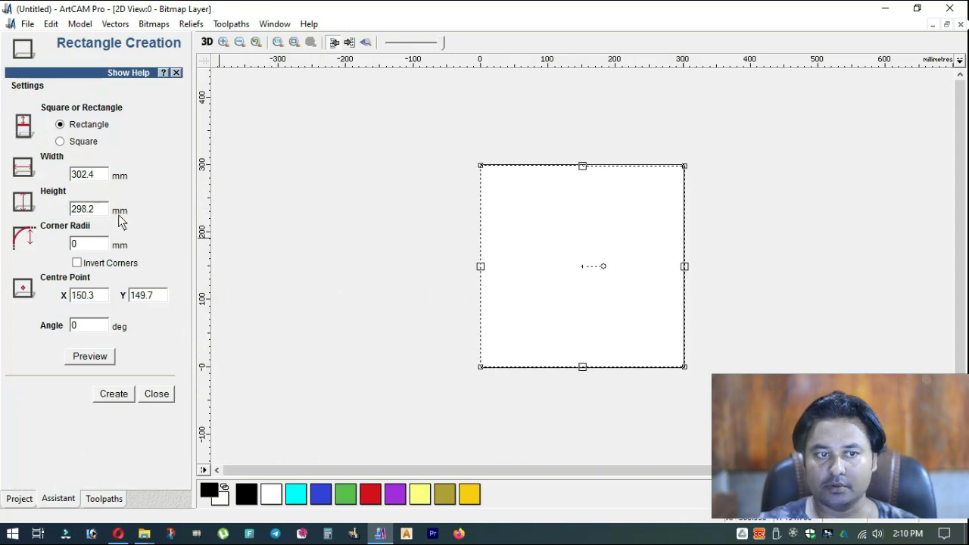
double_click(103, 176)
type("300")
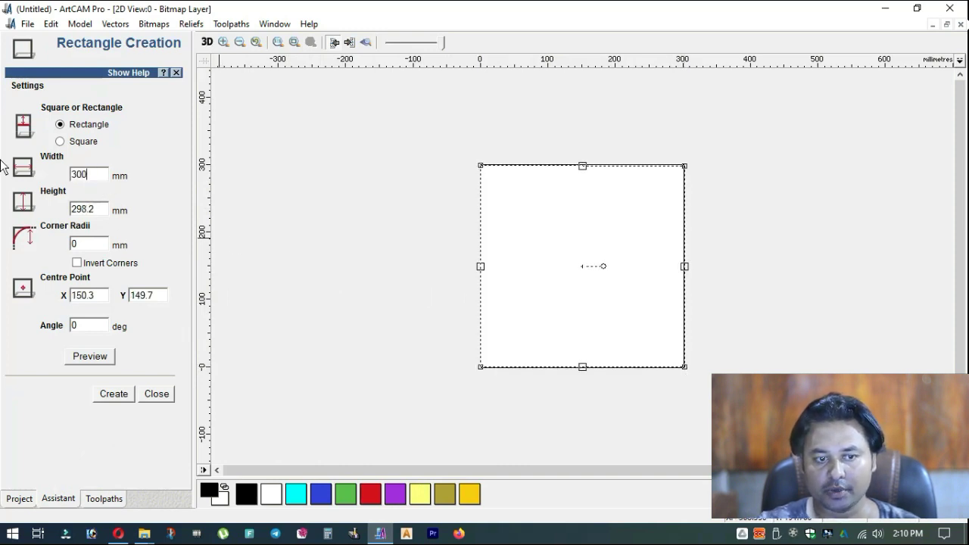
double_click(99, 210)
type("3")
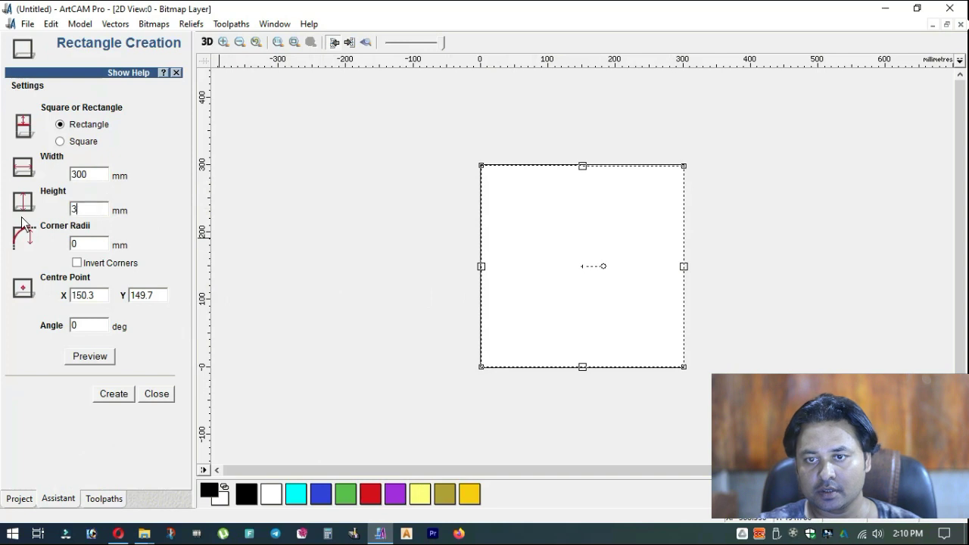
type("00")
left_click(118, 393)
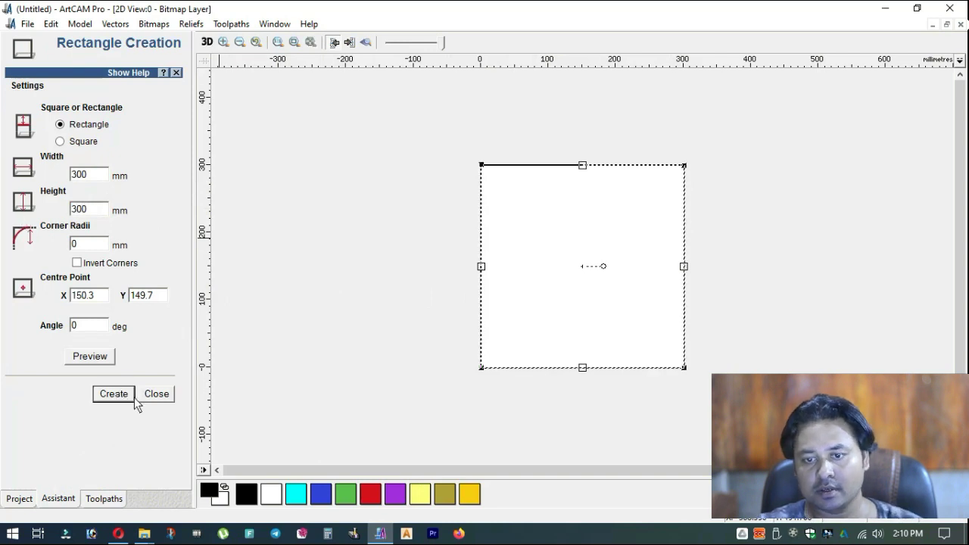
left_click(156, 393)
left_click(554, 216)
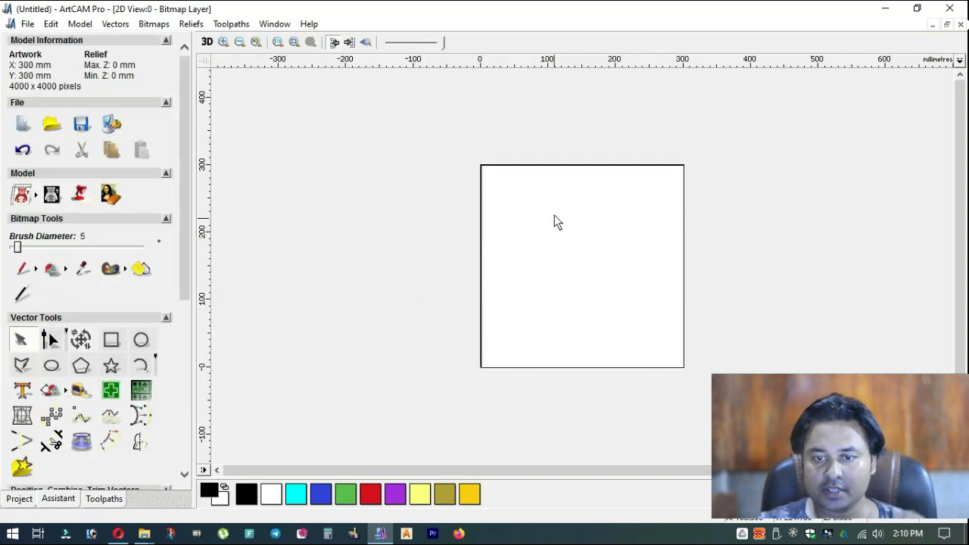
left_click(554, 168)
left_click(543, 388)
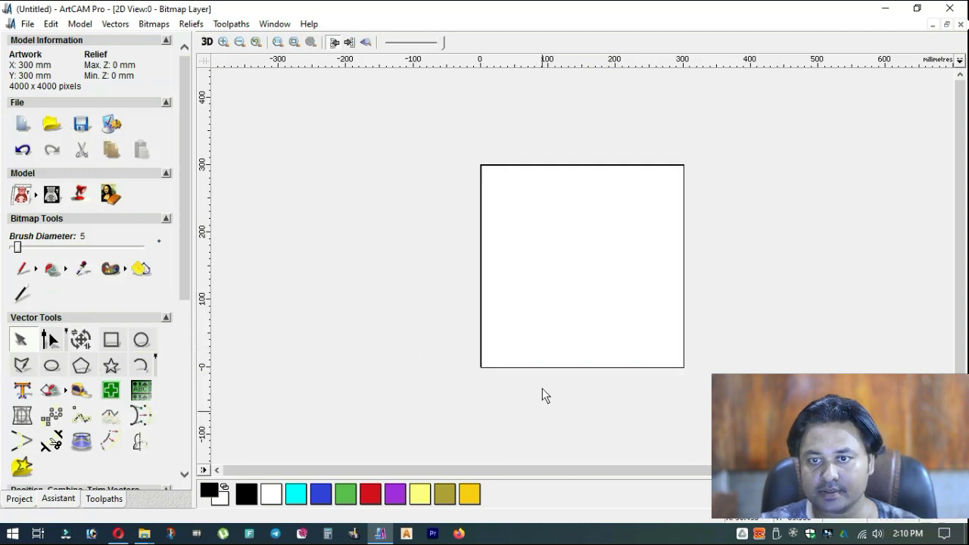
left_click(542, 366)
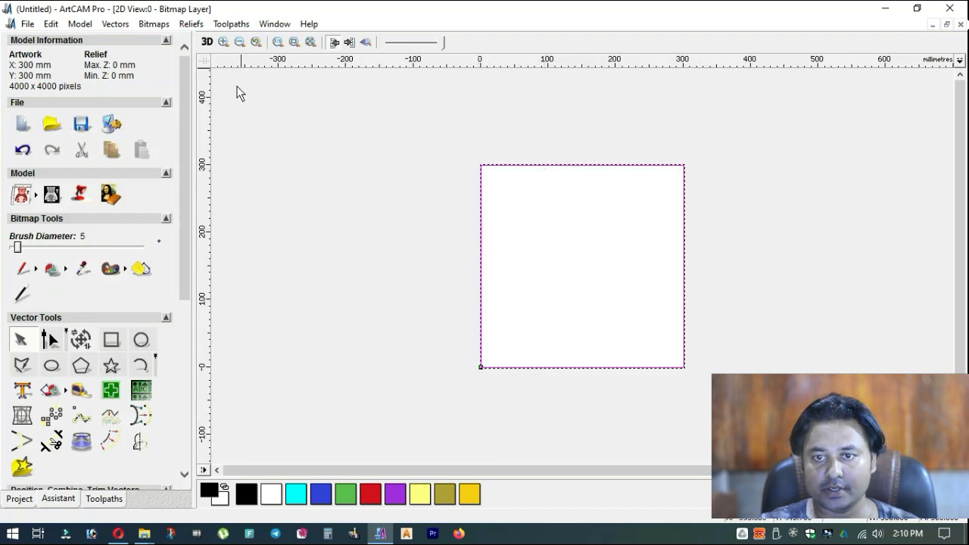
left_click(529, 187)
left_click(535, 166)
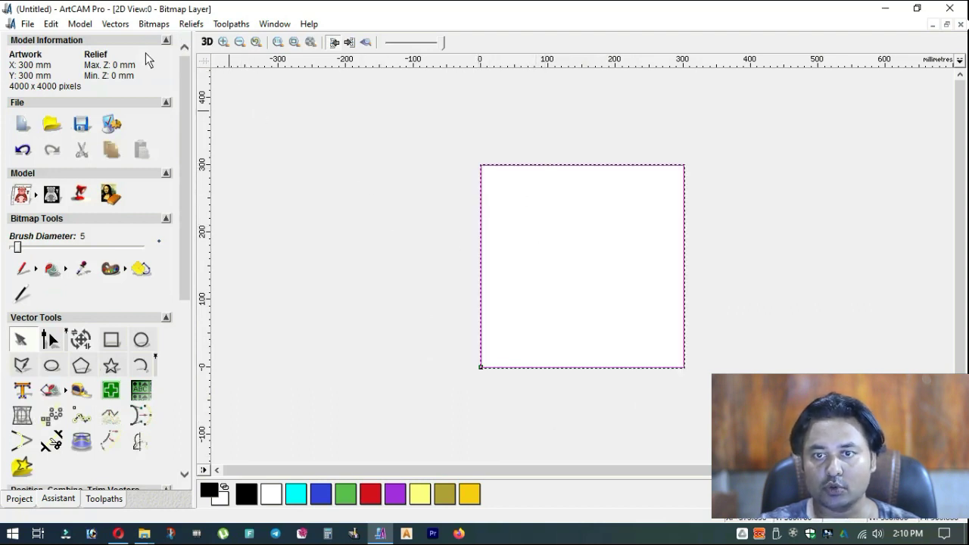
left_click(491, 214)
left_click(526, 168)
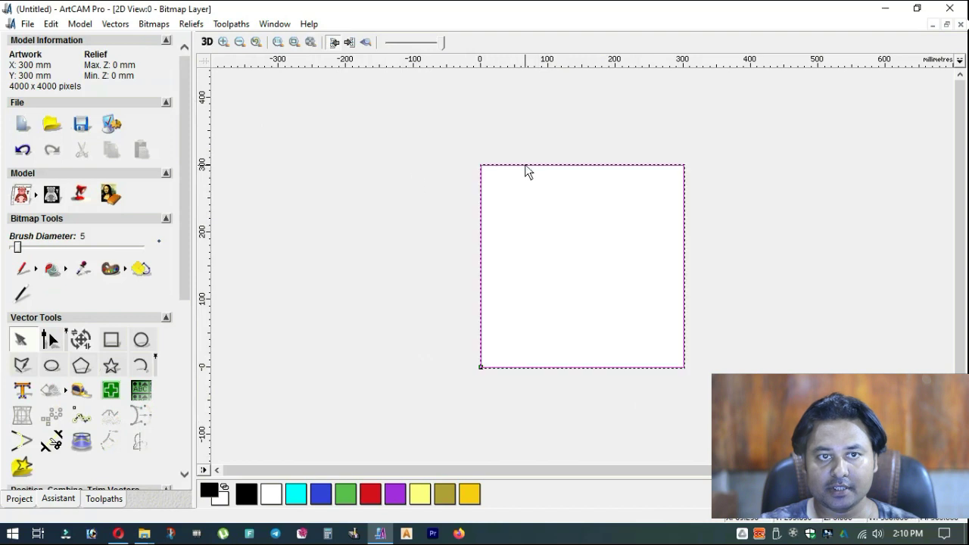
left_click(409, 243)
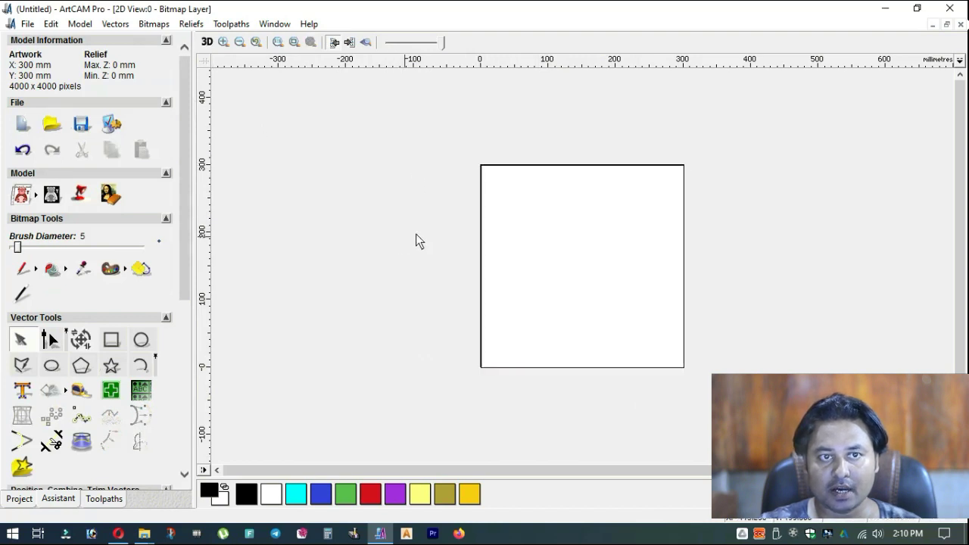
left_click(190, 25)
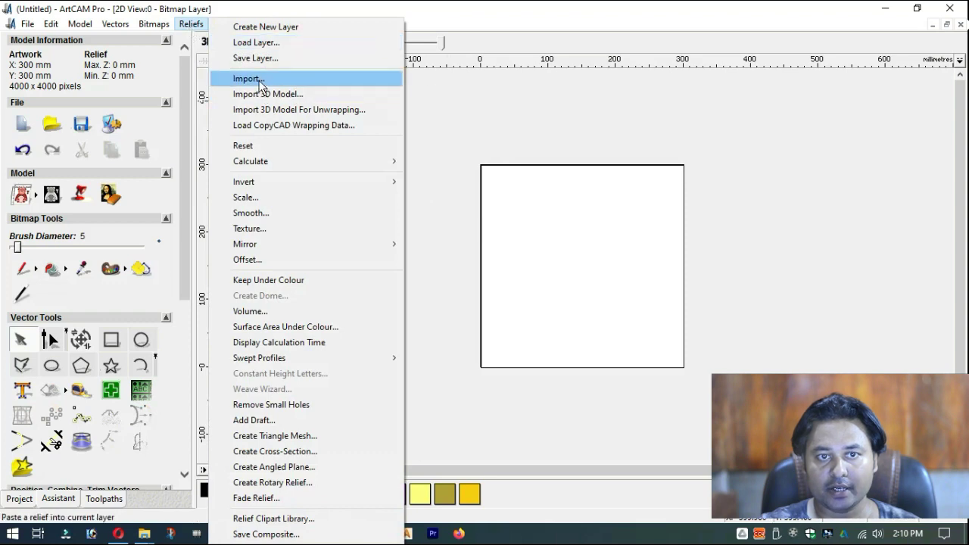
left_click(196, 23)
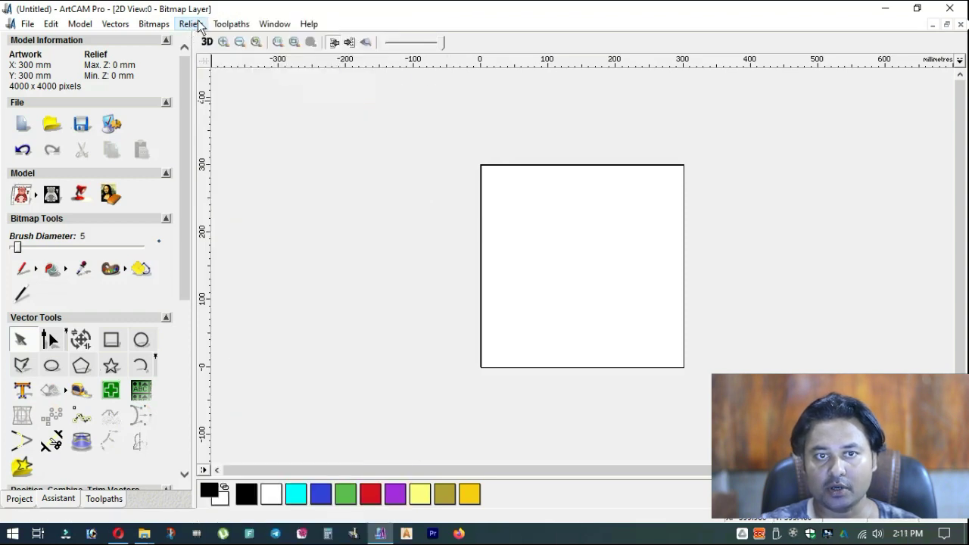
left_click(196, 23)
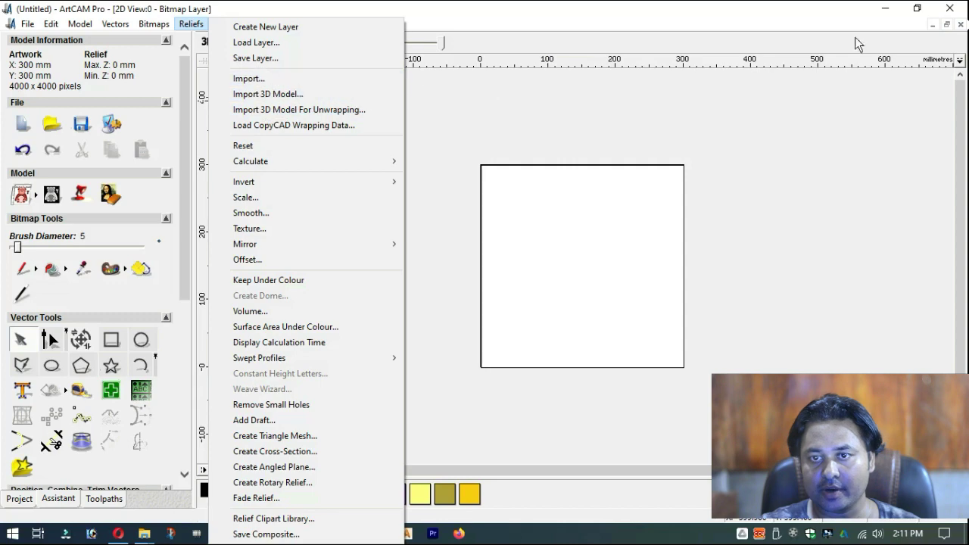
Step: Check the file type of the desktop file The Bangla CNC 3D 123 in its properties
left_click(885, 8)
left_click(506, 34)
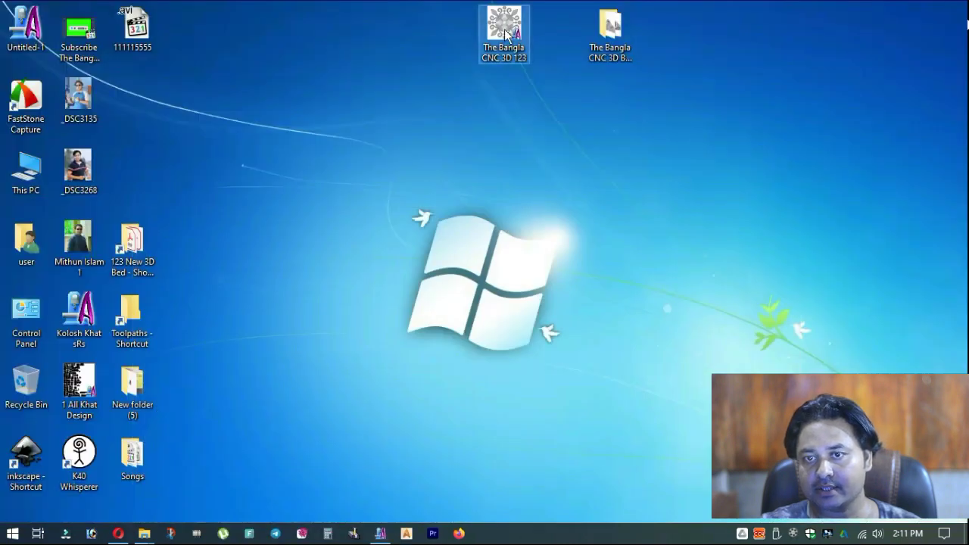
right_click(506, 34)
left_click(570, 337)
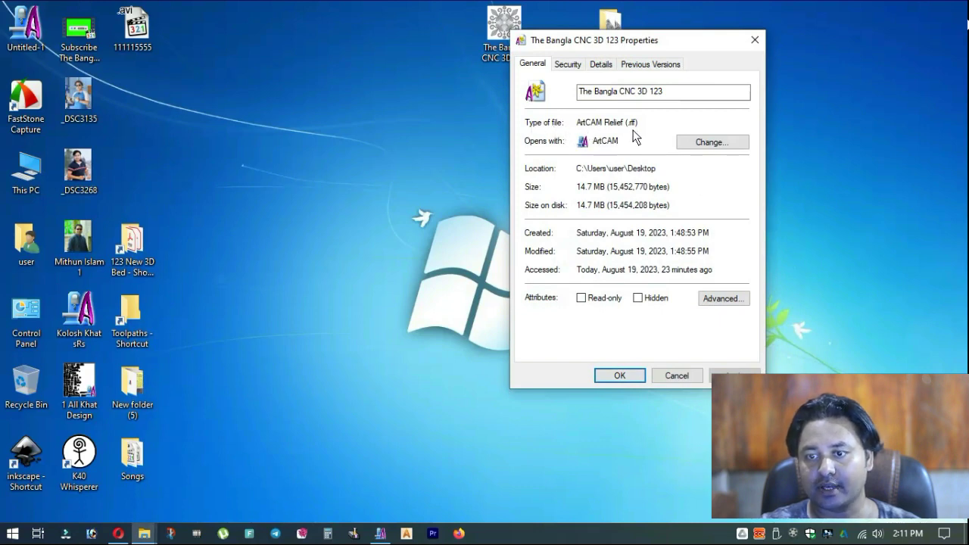
left_click_drag(646, 121, 571, 122)
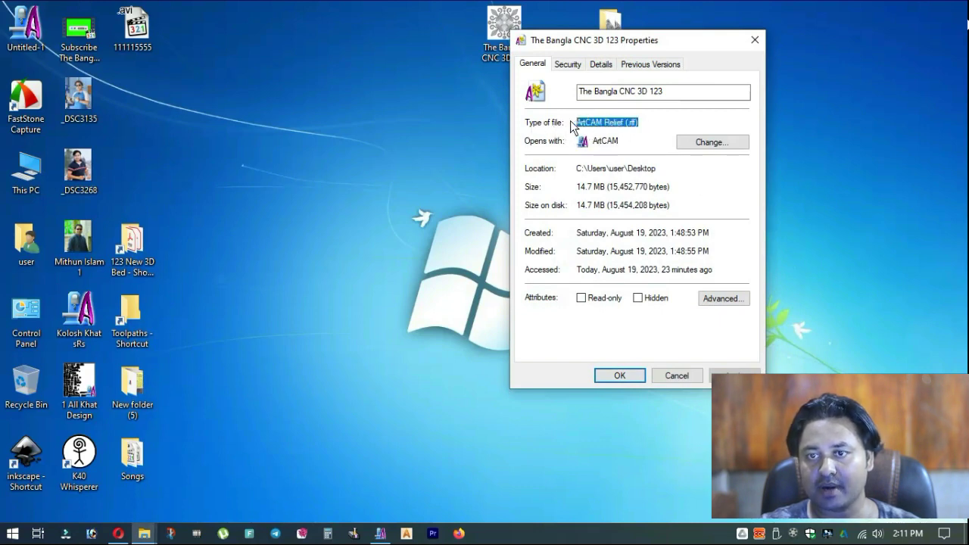
left_click(634, 128)
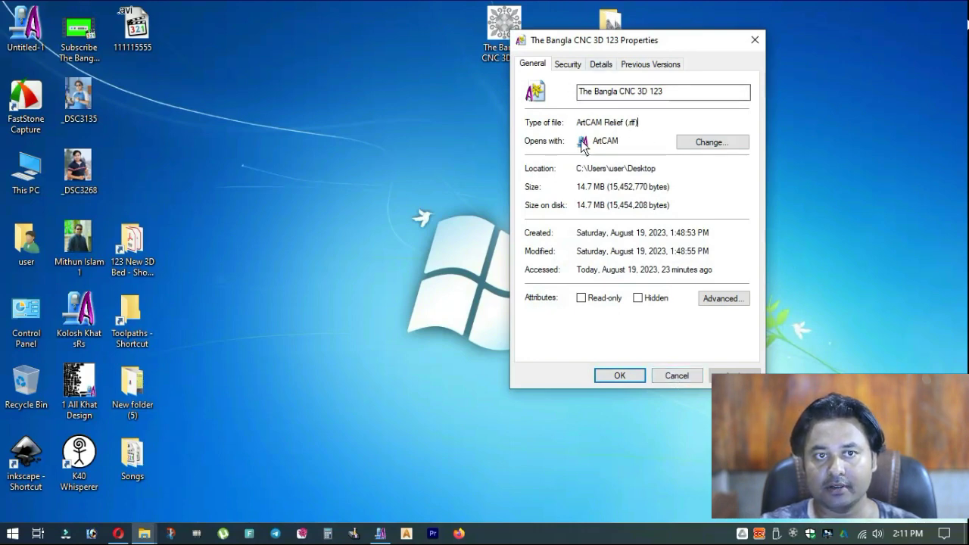
left_click(676, 376)
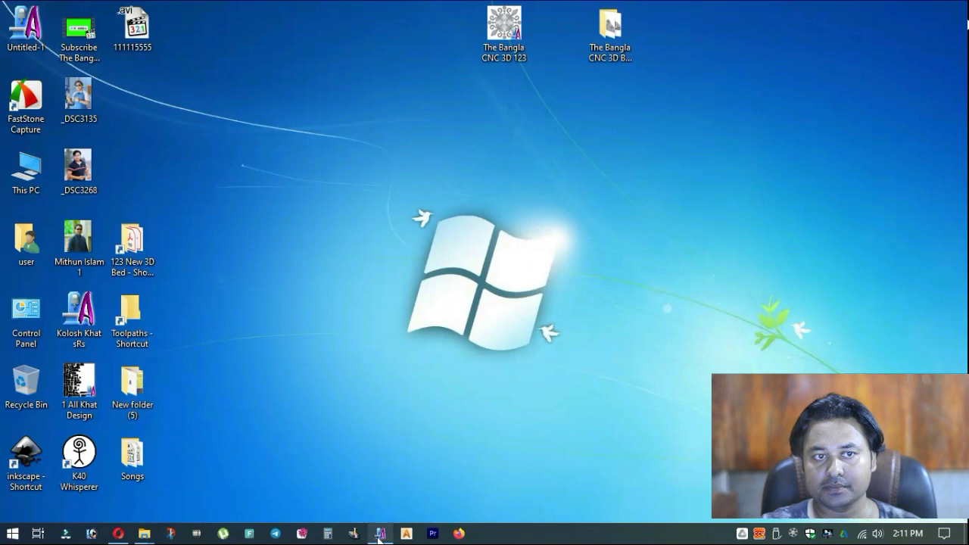
Step: Return to ArtCAM and import the relief file The Bangla CNC 3D 123 from the Desktop
left_click(380, 533)
left_click(191, 24)
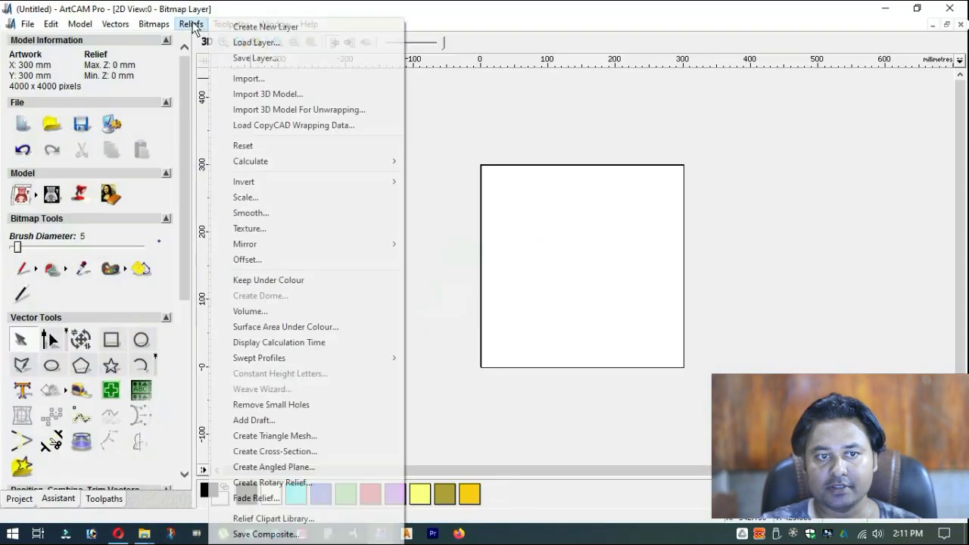
left_click(243, 80)
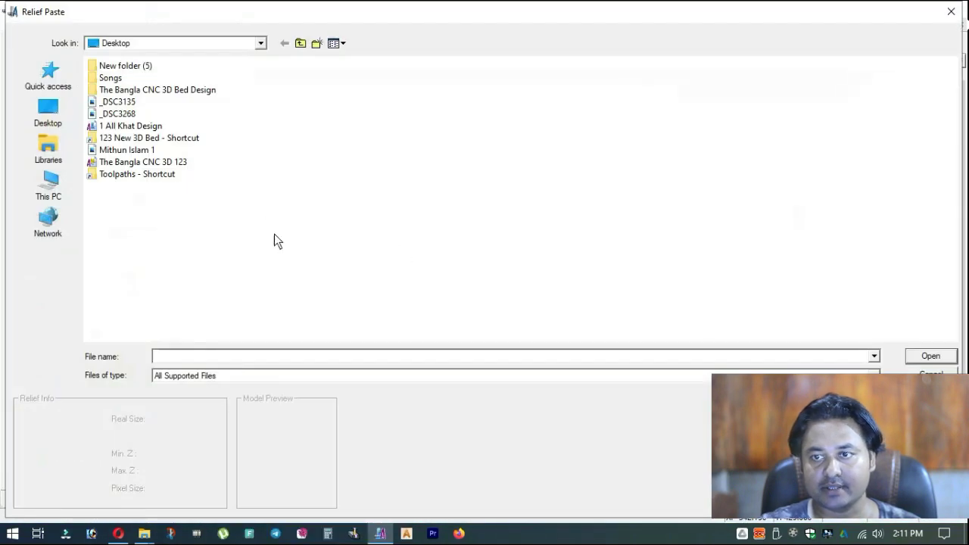
left_click(48, 113)
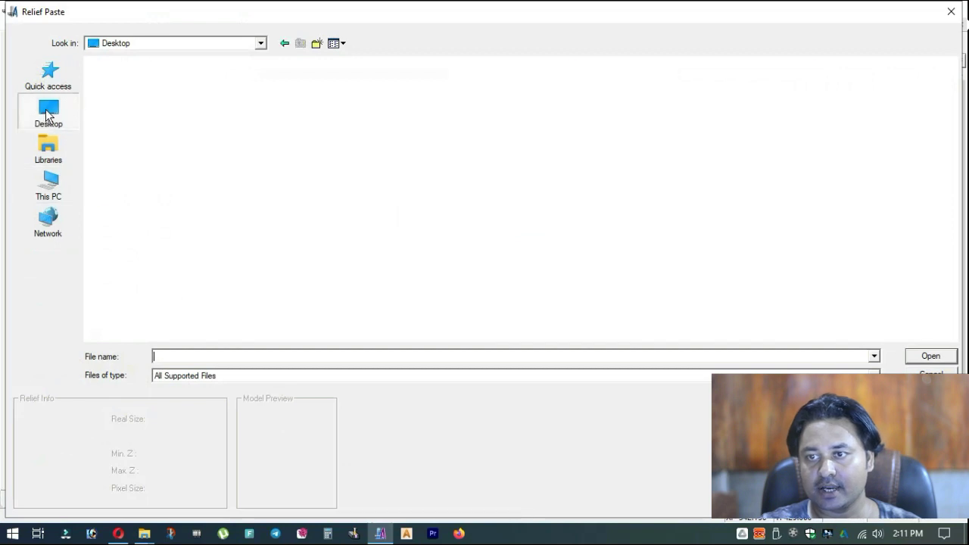
left_click(53, 119)
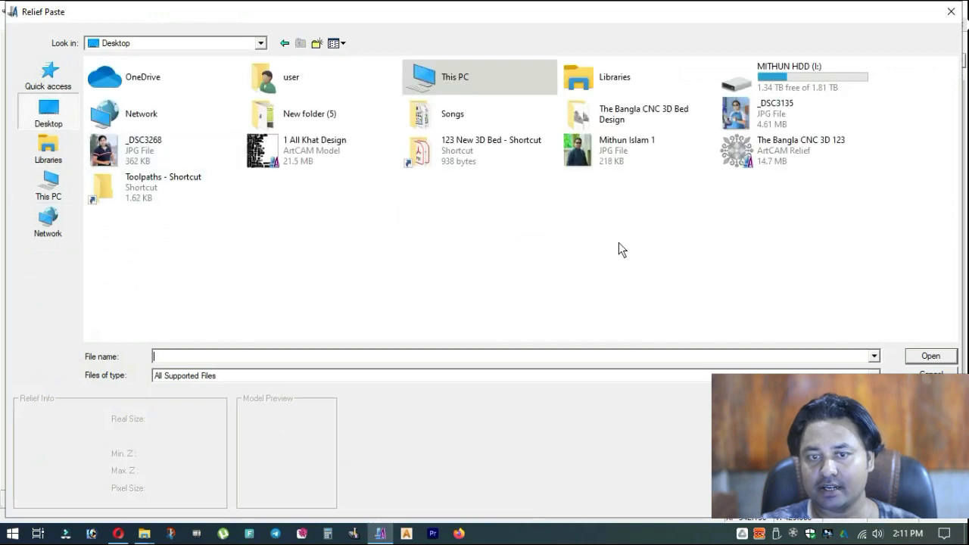
left_click(785, 159)
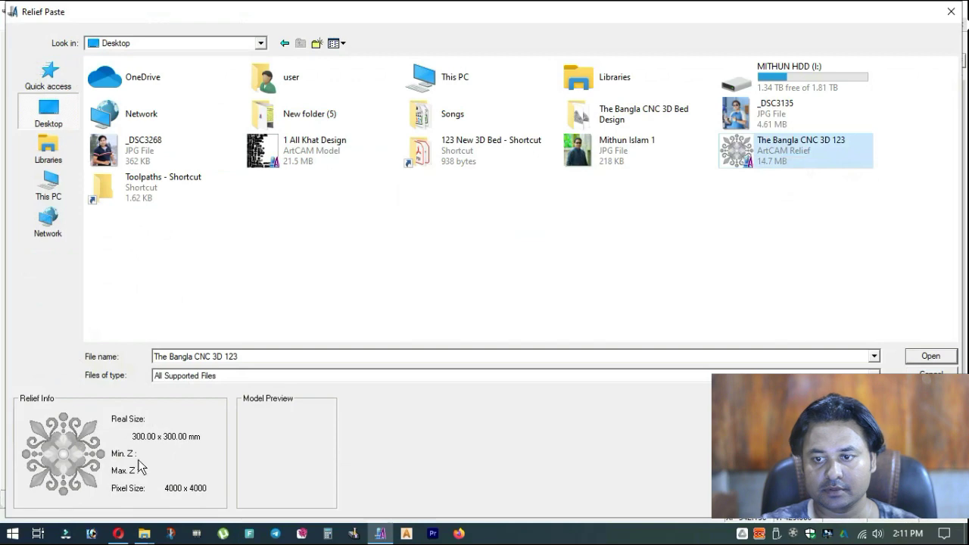
left_click(929, 356)
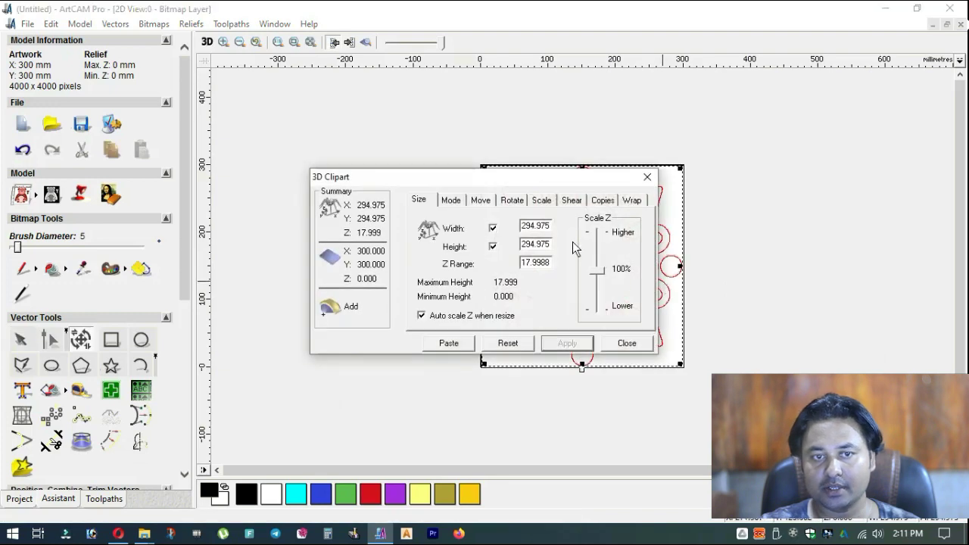
Step: Move the clipart settings clear of the model and examine how the relief outline fits inside the boundary rectangle
left_click_drag(495, 181, 291, 168)
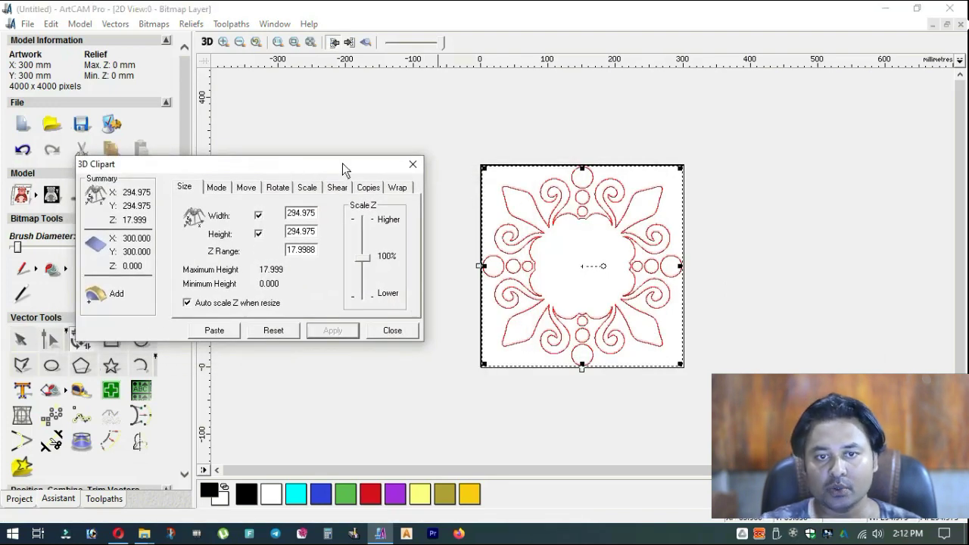
left_click_drag(342, 163, 308, 171)
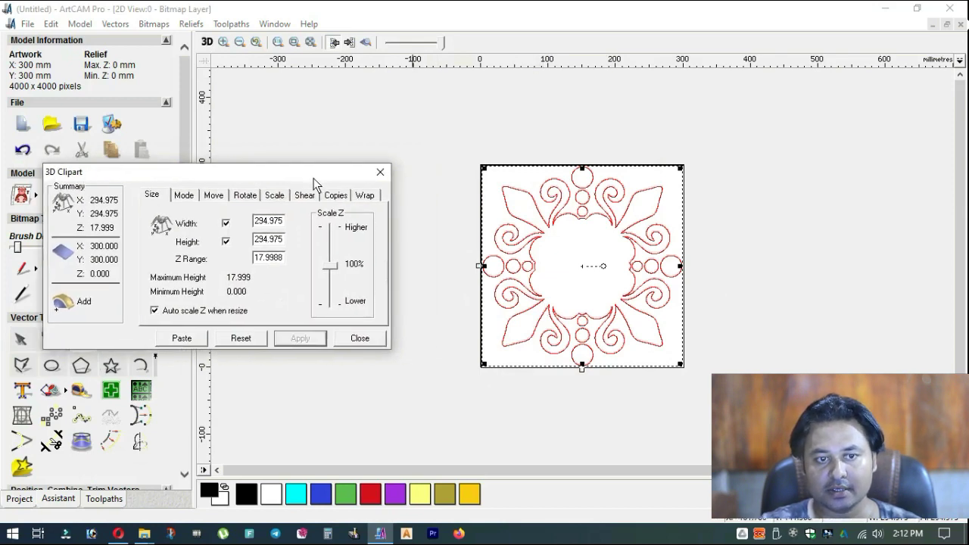
mouse_move(313, 176)
left_mouse_down()
mouse_move(316, 168)
mouse_move(300, 179)
left_mouse_up()
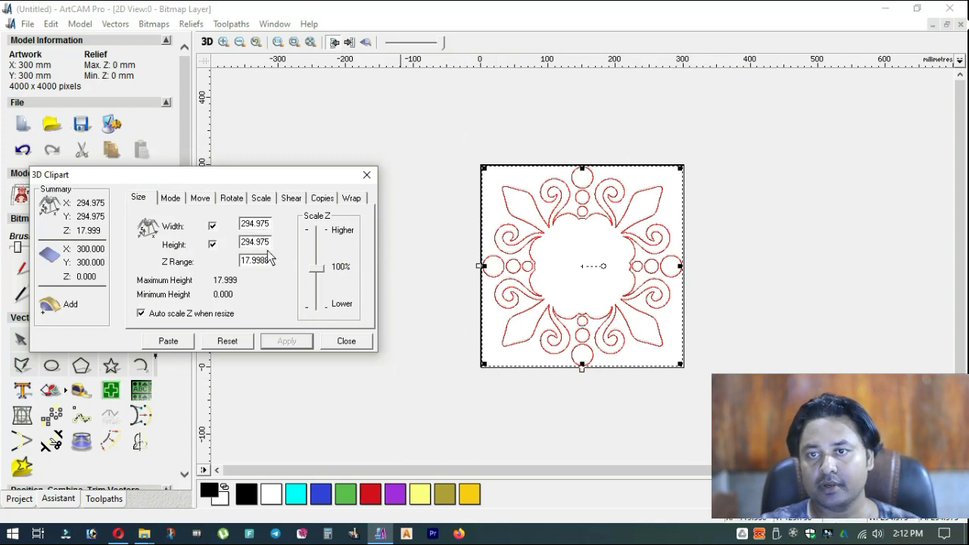
scroll(518, 284, "up", 3)
scroll(515, 281, "down", 4)
left_click(540, 152)
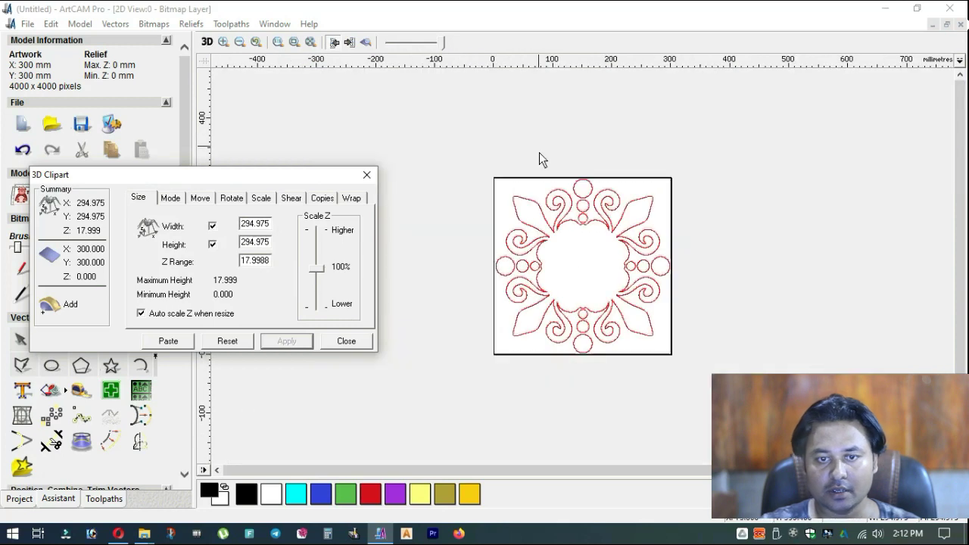
scroll(564, 186, "up", 4)
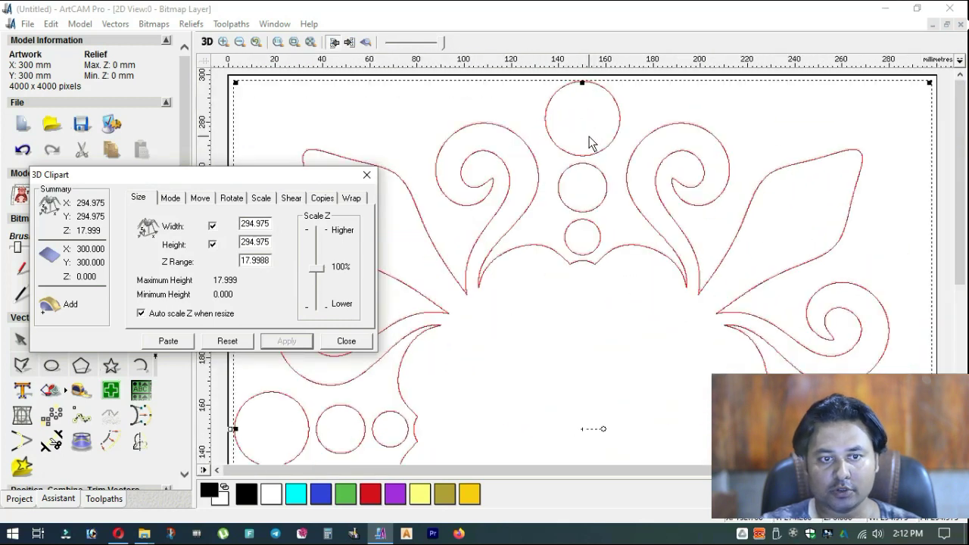
scroll(617, 227, "down", 4)
scroll(599, 318, "up", 2)
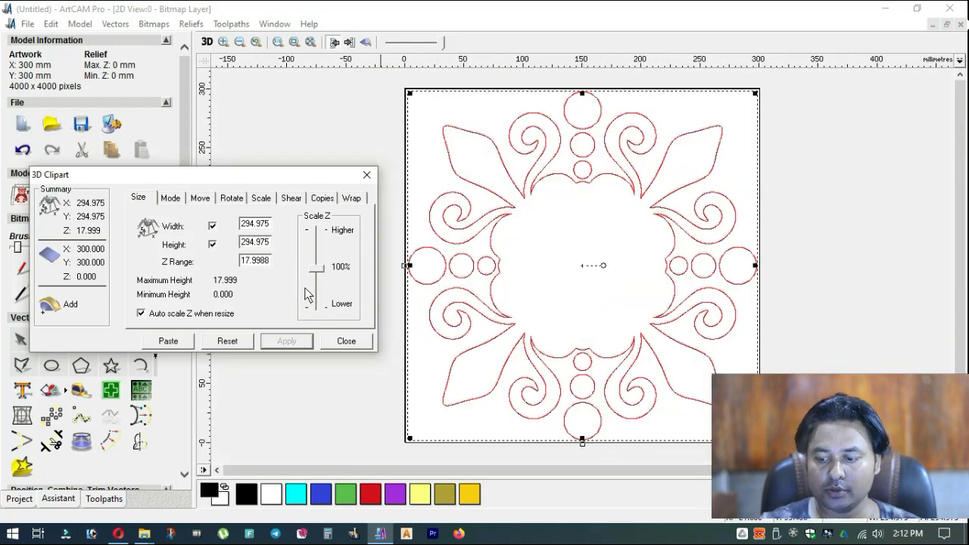
Step: Resize the relief clipart to 290 mm wide and 290 mm high, apply it, and centre the clipart in the model
left_click_drag(291, 181, 278, 160)
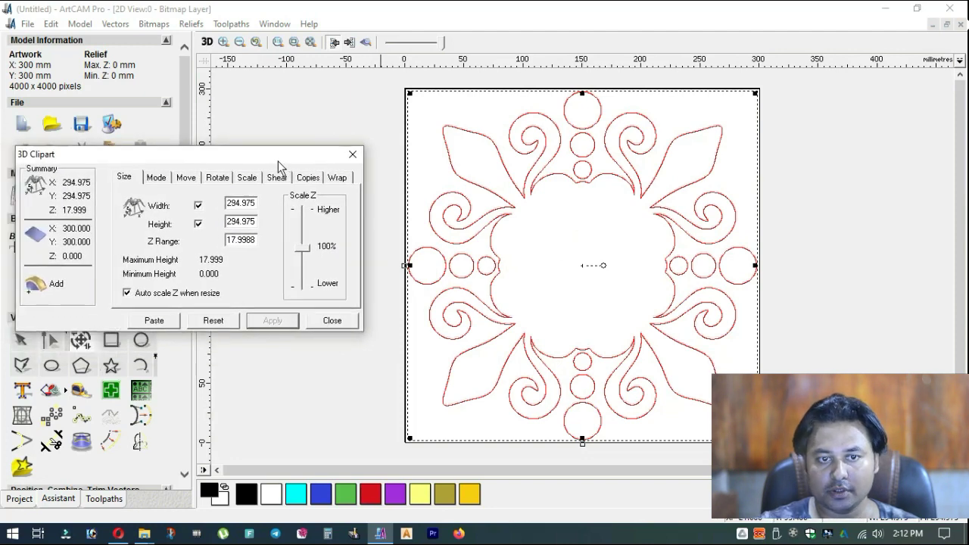
double_click(250, 204)
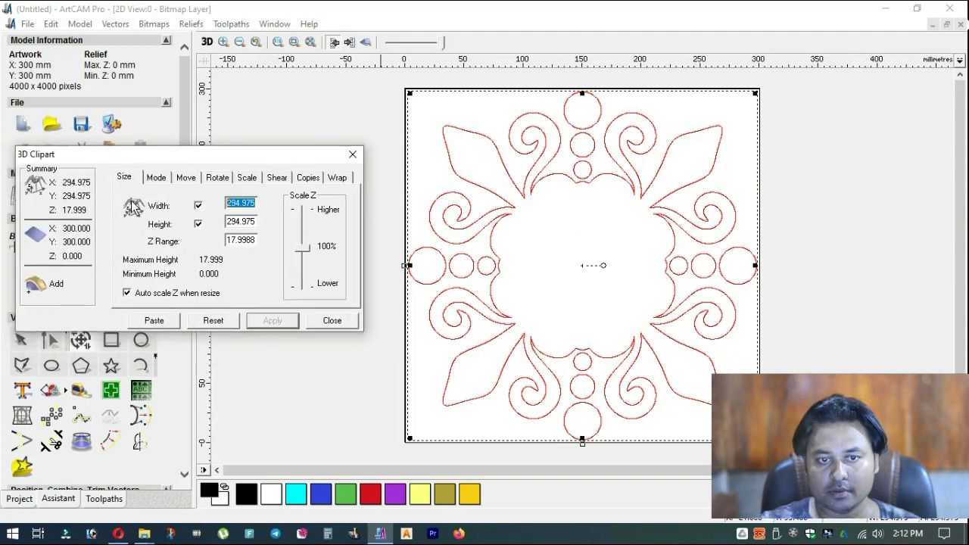
type("290")
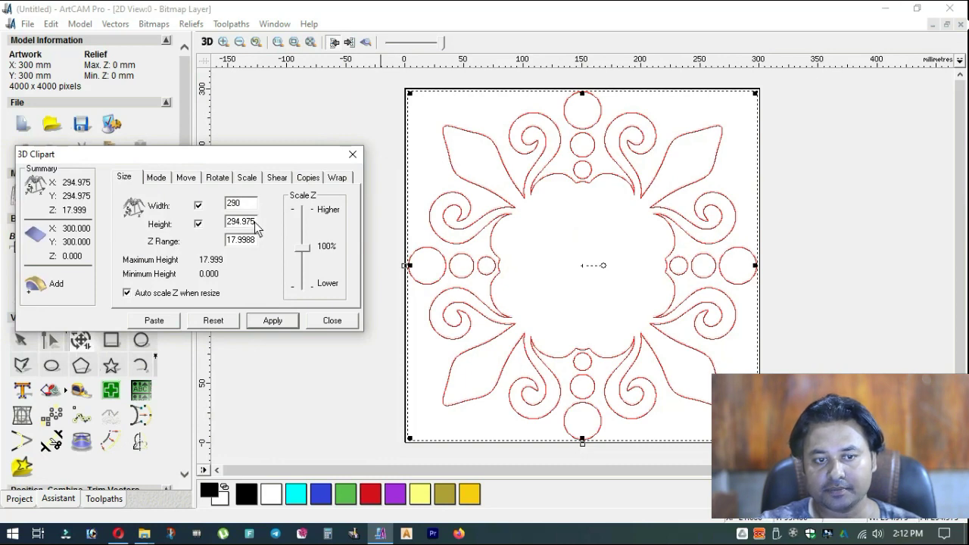
double_click(254, 222)
type("290")
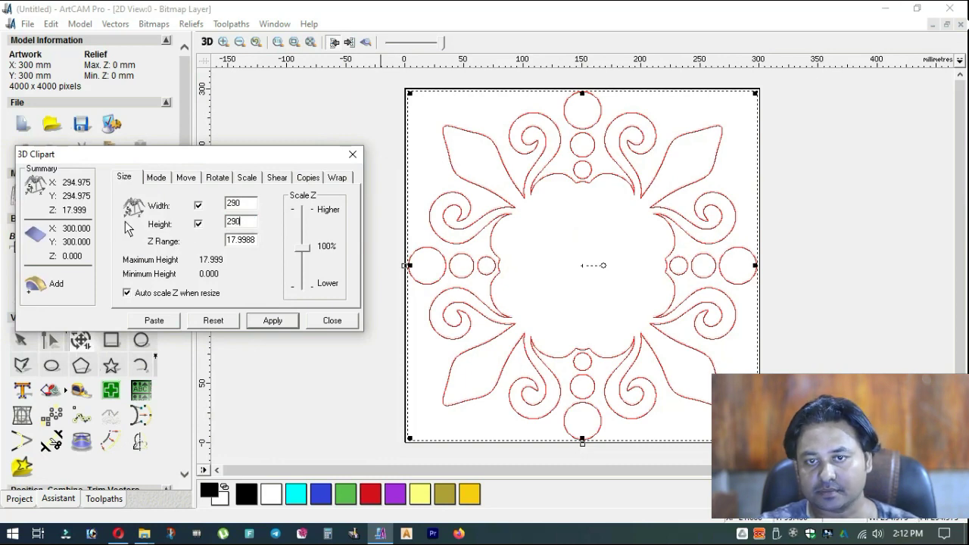
left_click(277, 323)
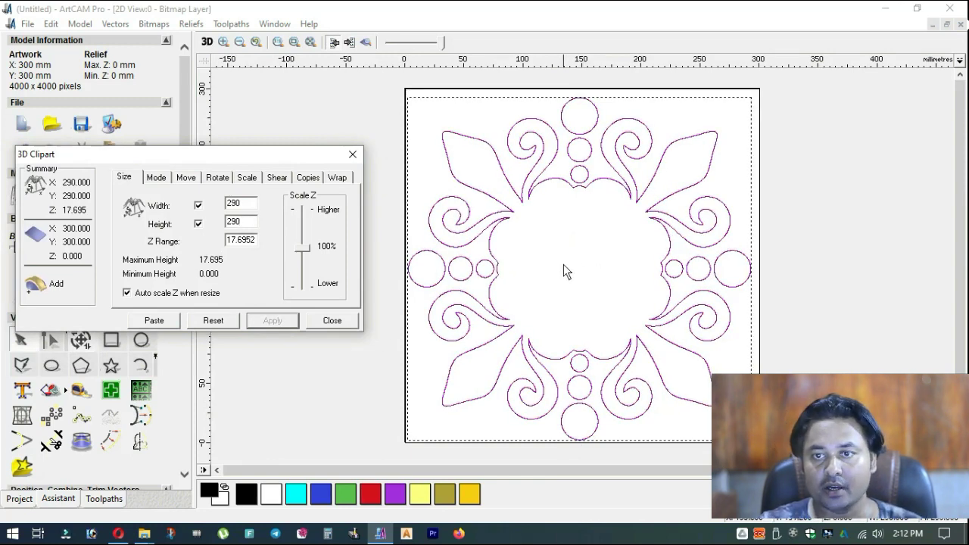
left_click(587, 212)
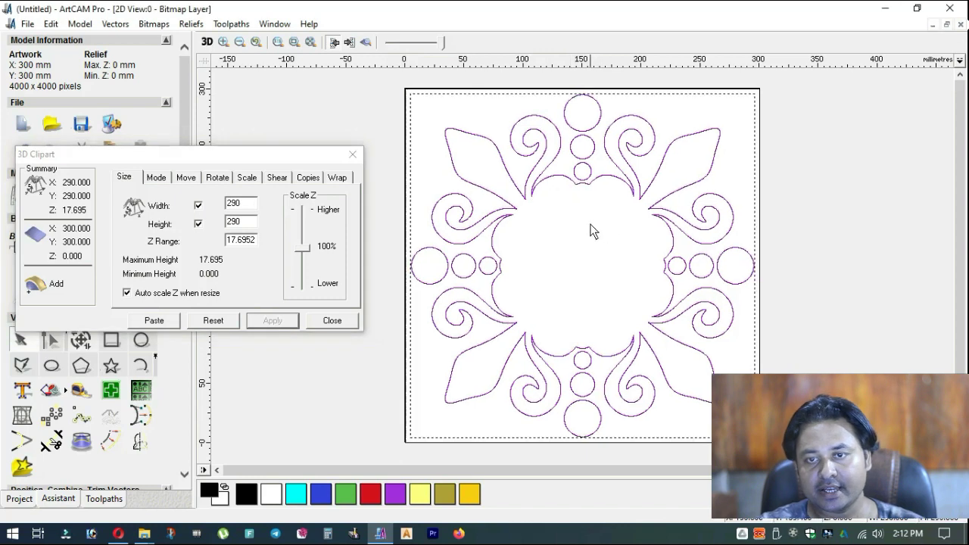
left_click(532, 220)
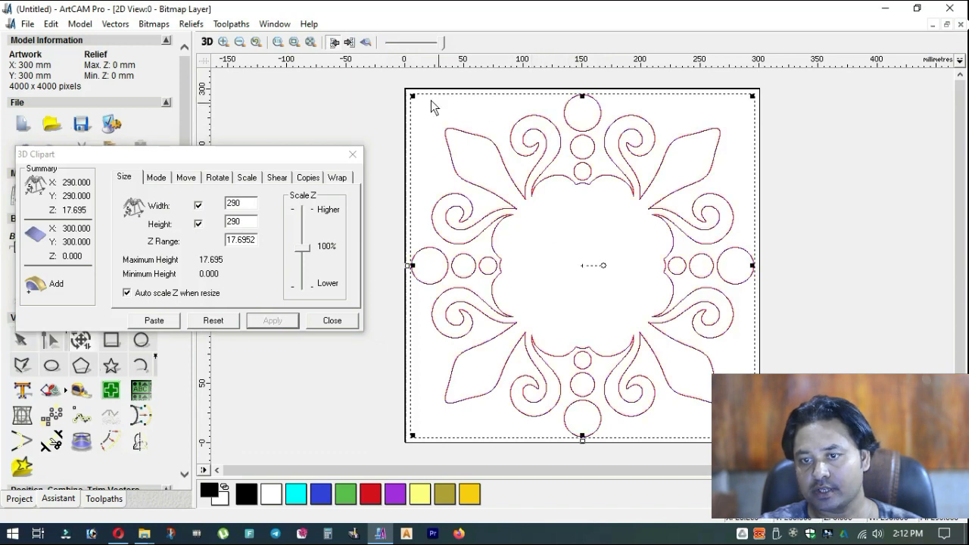
left_click_drag(587, 106, 584, 136)
mouse_move(705, 292)
left_mouse_down()
mouse_move(658, 283)
mouse_move(695, 288)
left_mouse_up()
key("ctrl+z")
key("ctrl+z")
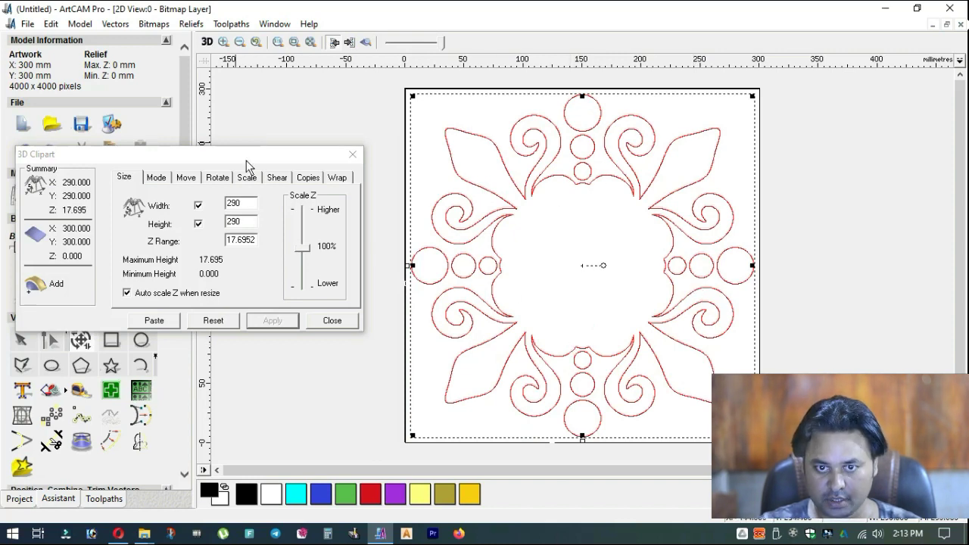
Step: Review the clipart's paste mode, move and rotate settings
left_click_drag(247, 160, 271, 152)
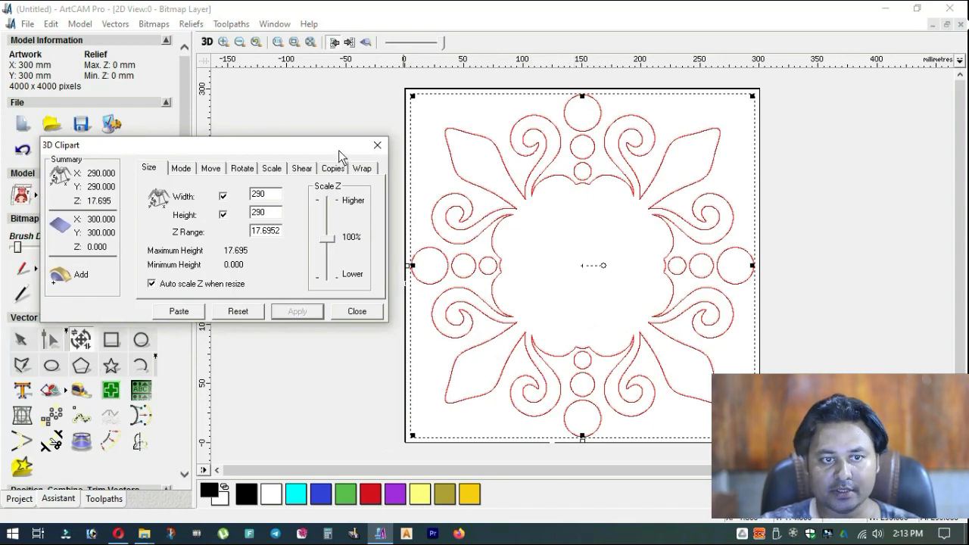
left_click_drag(339, 150, 305, 149)
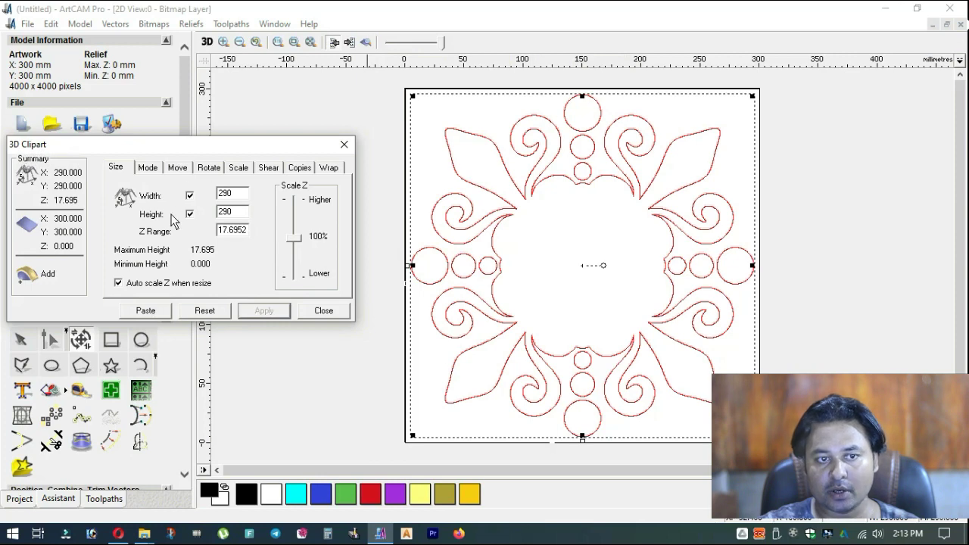
left_click(148, 170)
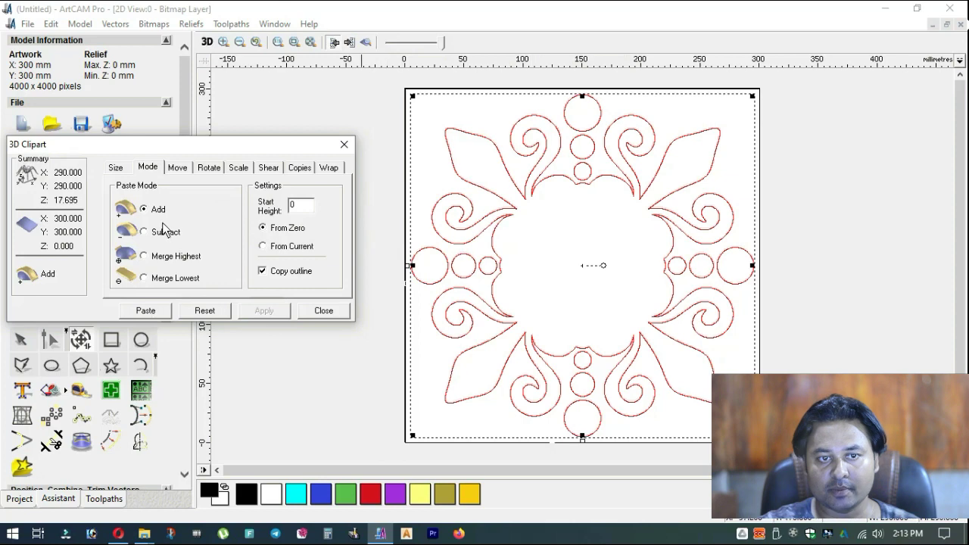
left_click(182, 168)
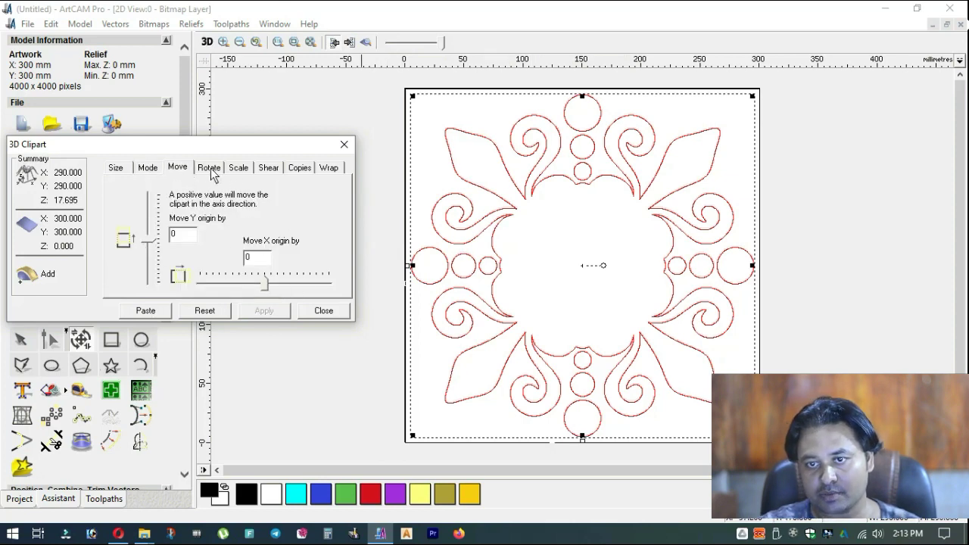
left_click(211, 170)
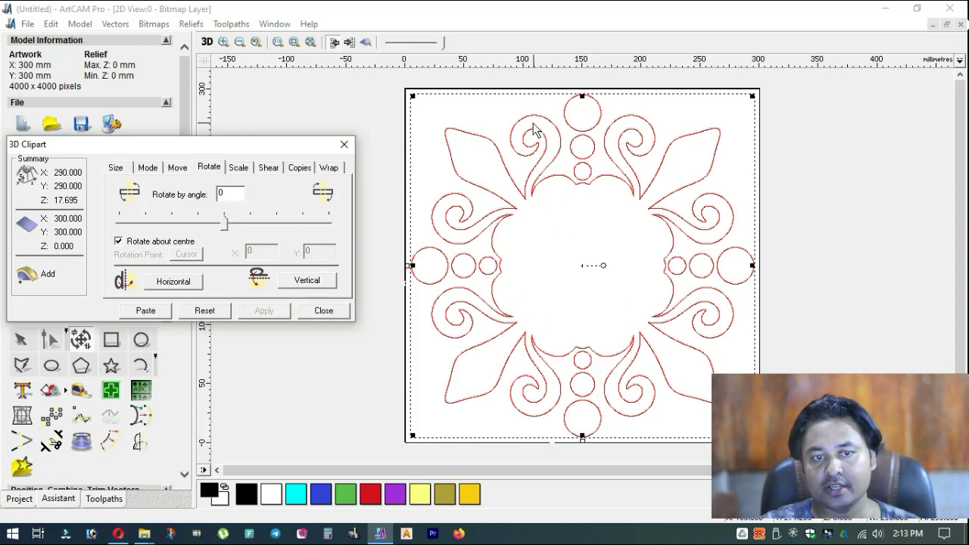
Step: Rotate the clipart outline by -44 degrees about its centre, reset the angle value to 0, and apply the changes
left_click(226, 199)
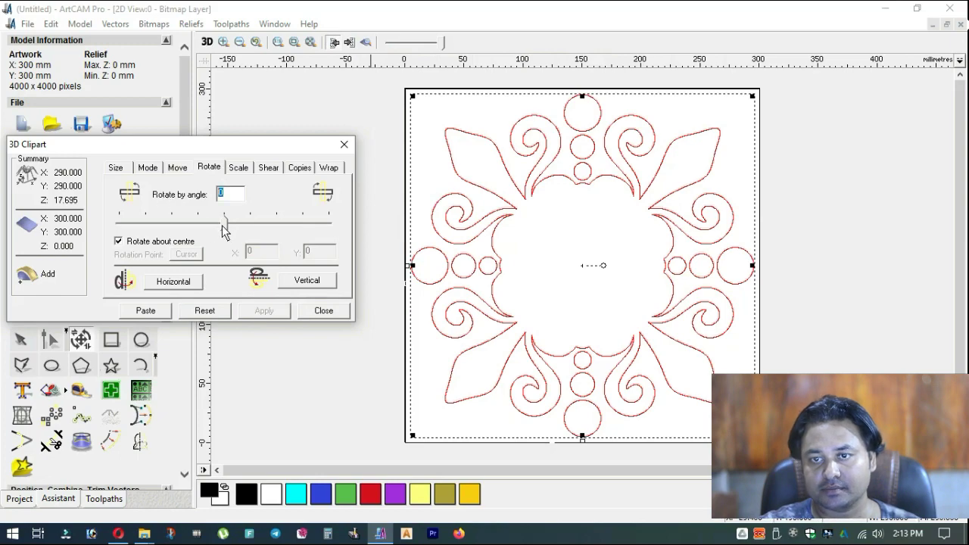
left_click_drag(222, 225, 198, 219)
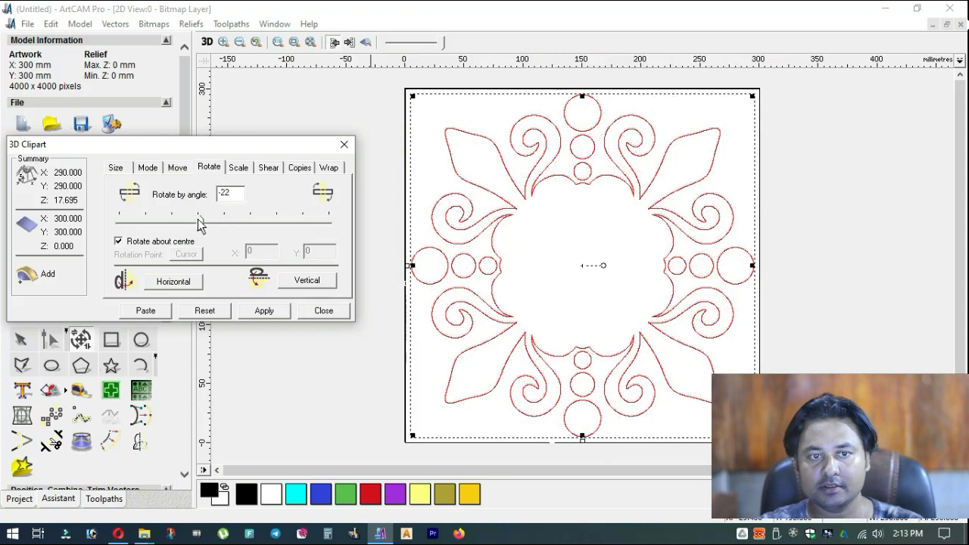
double_click(227, 193)
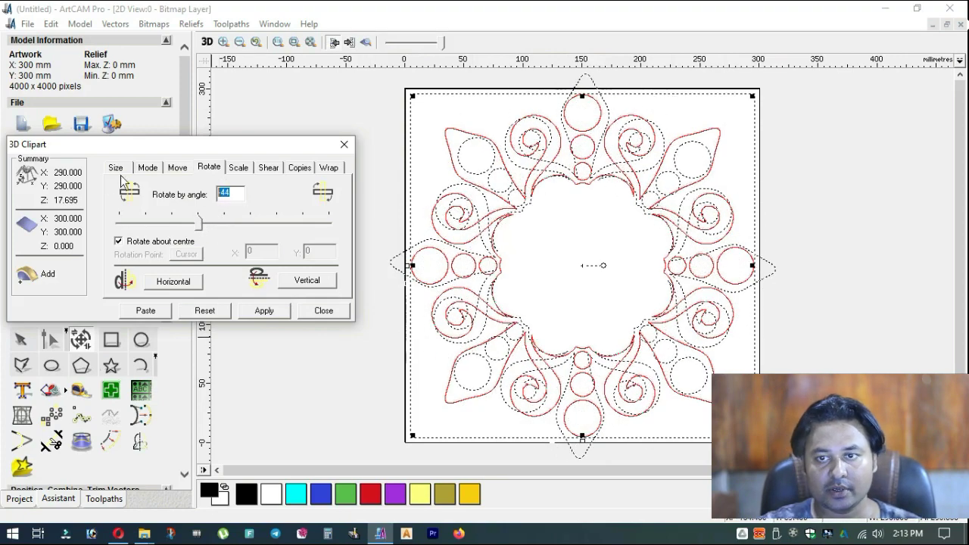
type("01")
key("BackSpace")
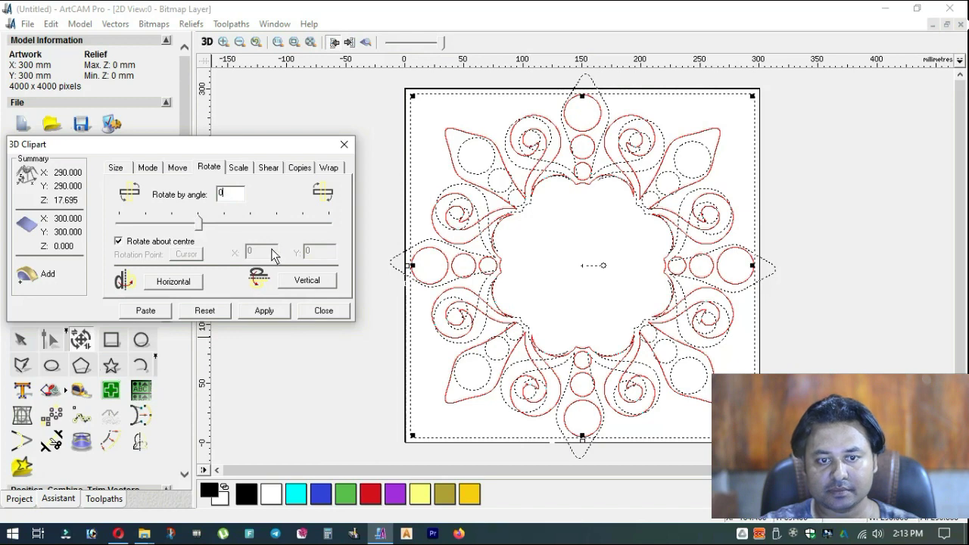
left_click(238, 167)
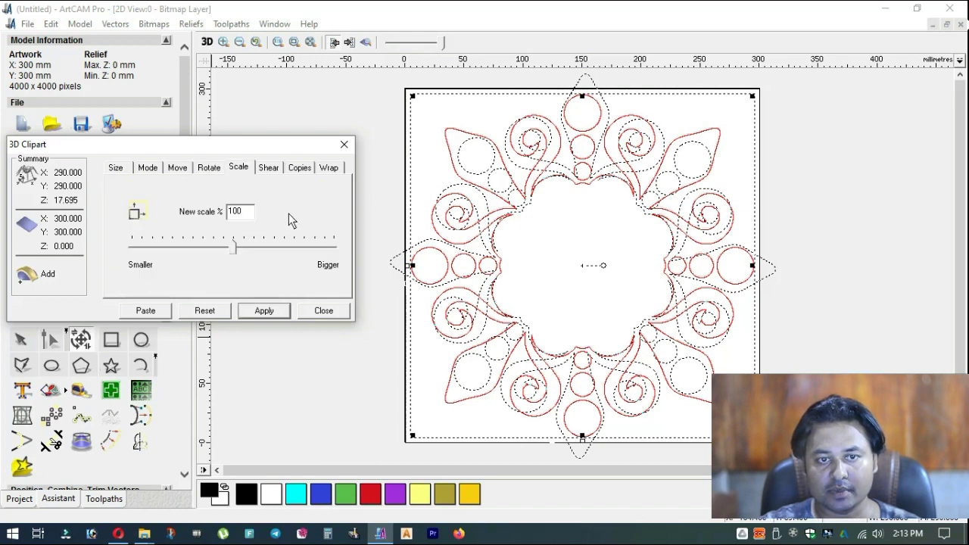
left_click(210, 168)
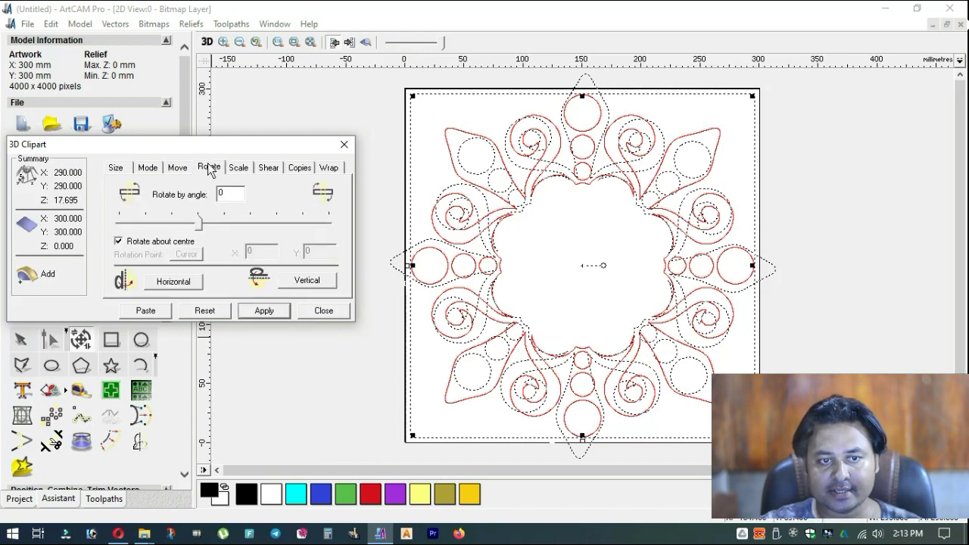
left_click(271, 312)
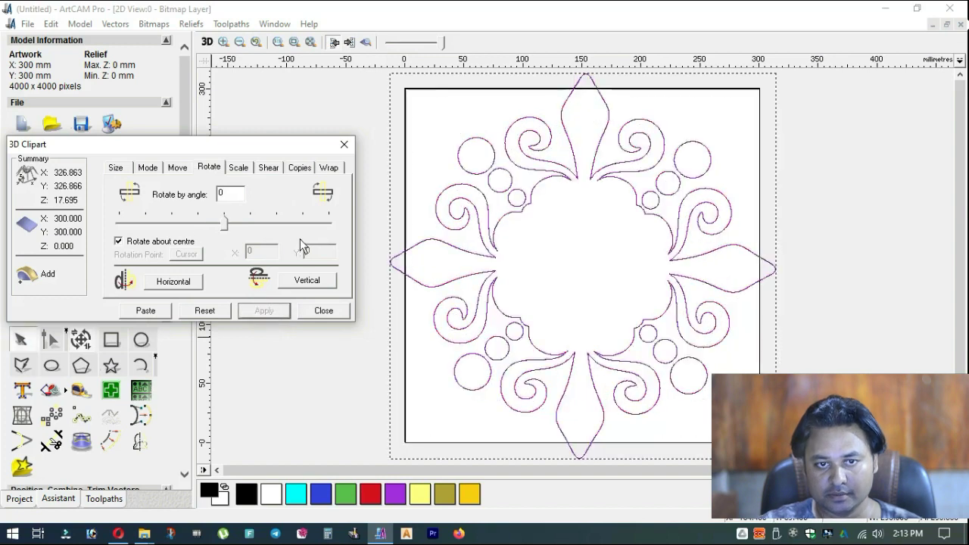
Step: Review the clipart's scale, shear, copies and wrap settings
left_click(239, 167)
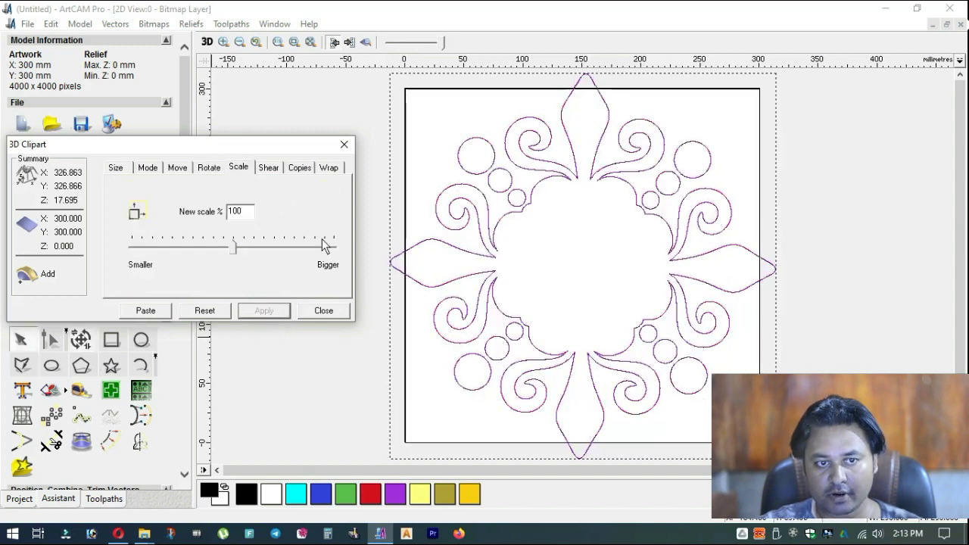
left_click(270, 169)
left_click(300, 168)
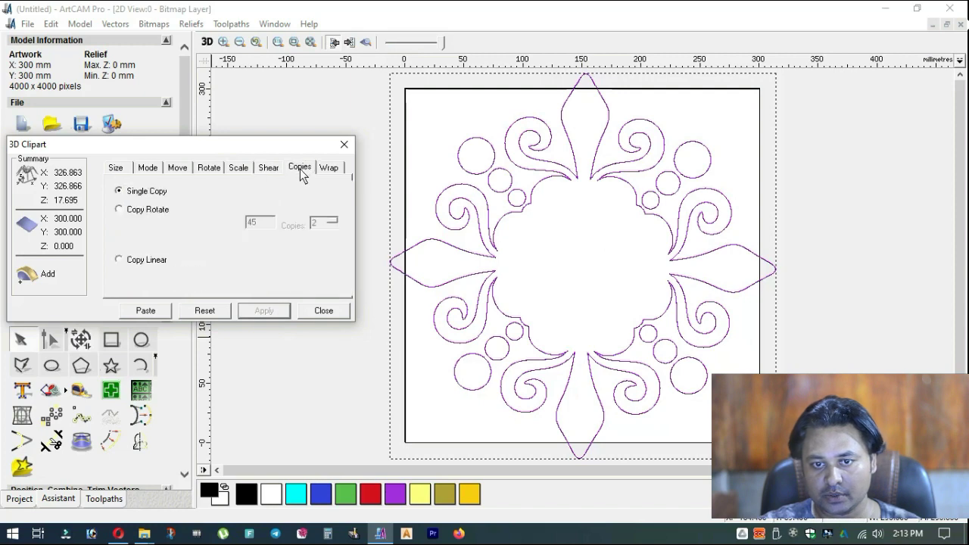
left_click(330, 167)
Step: Resize the rotated clipart to 290 mm wide and 290 mm high, apply it, and centre it in the model again
left_click(116, 167)
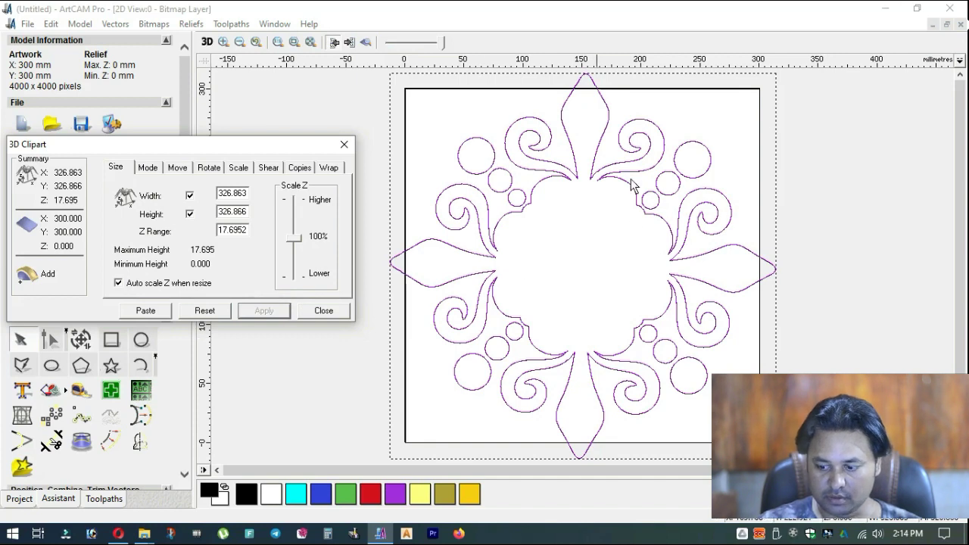
double_click(241, 193)
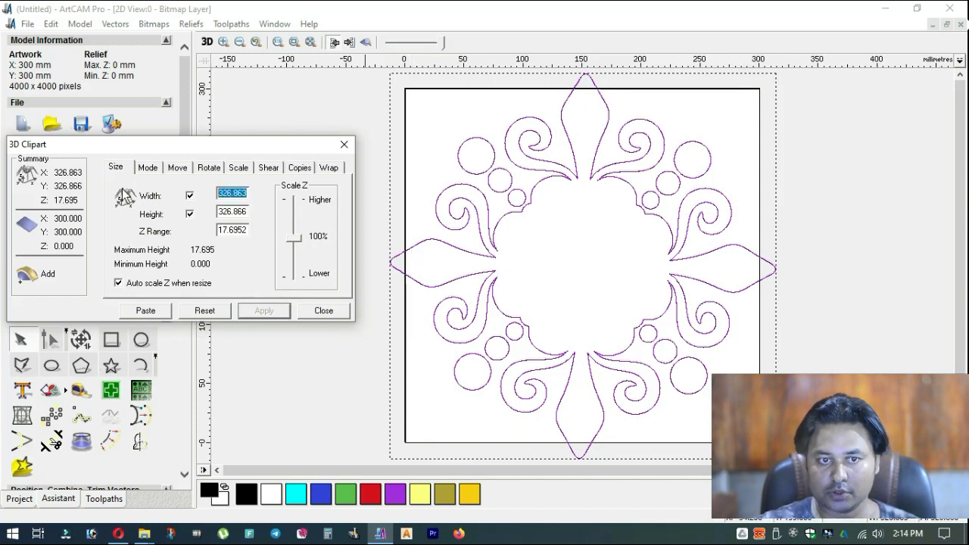
type("290")
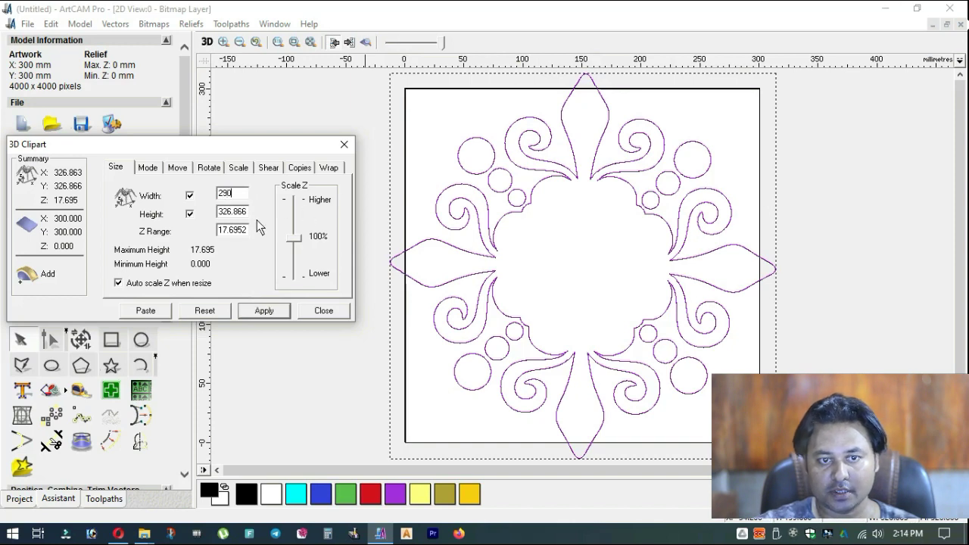
type("290")
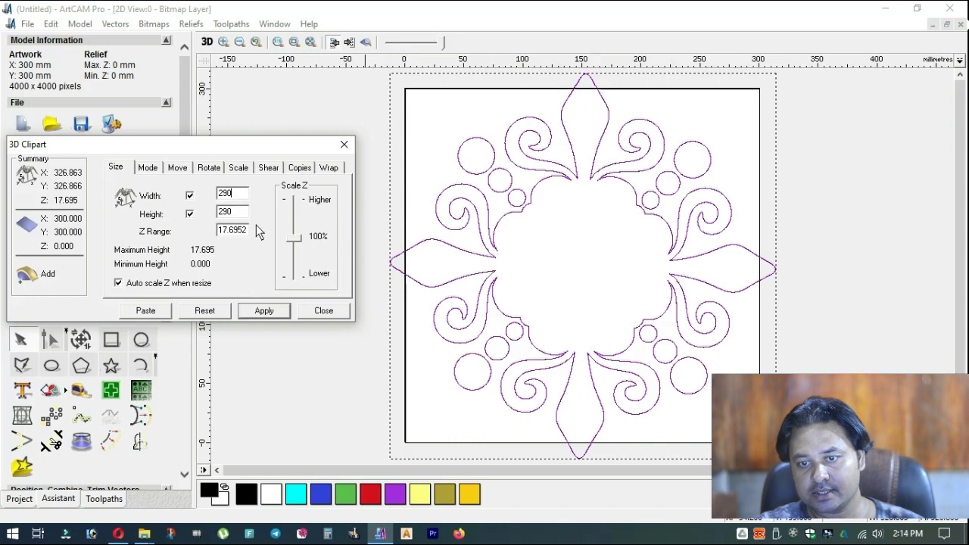
left_click(264, 311)
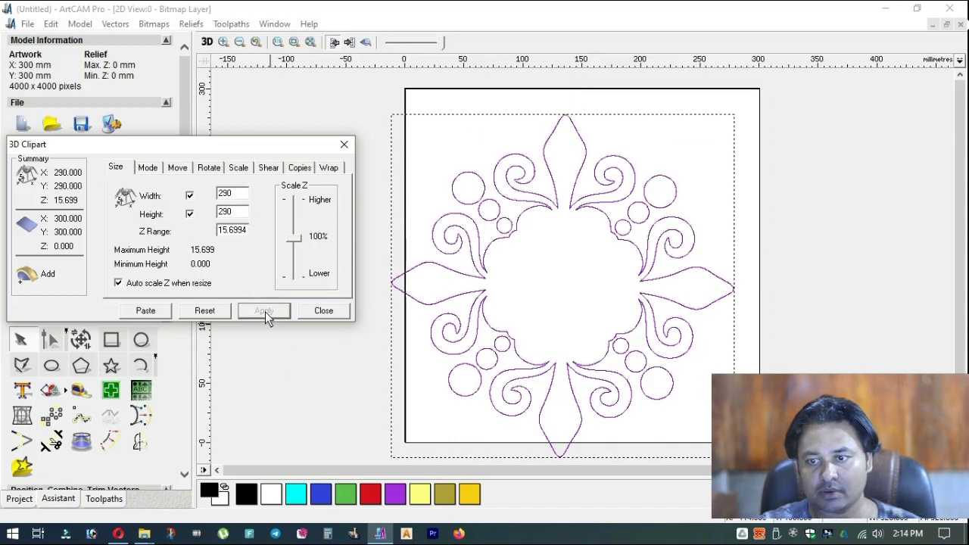
left_click(587, 221)
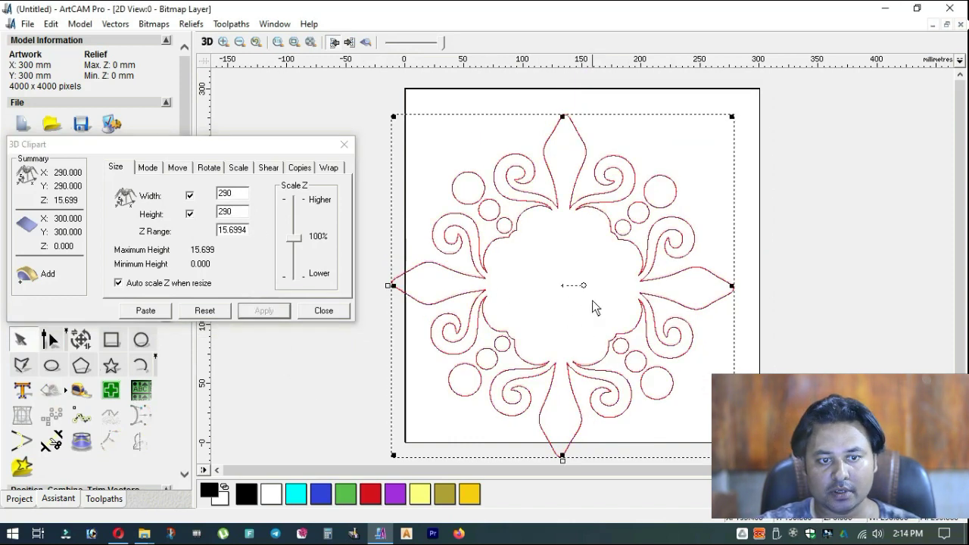
key("F9")
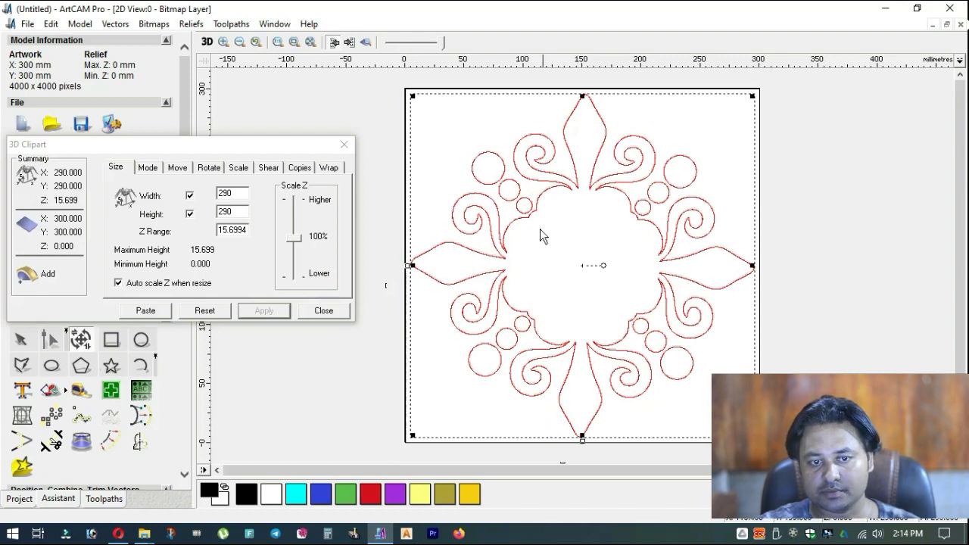
Step: Paste the 290 × 290 mm clipart into the relief, preview the relief in the 2D view, and finish the clipart placement
left_click_drag(247, 147, 253, 131)
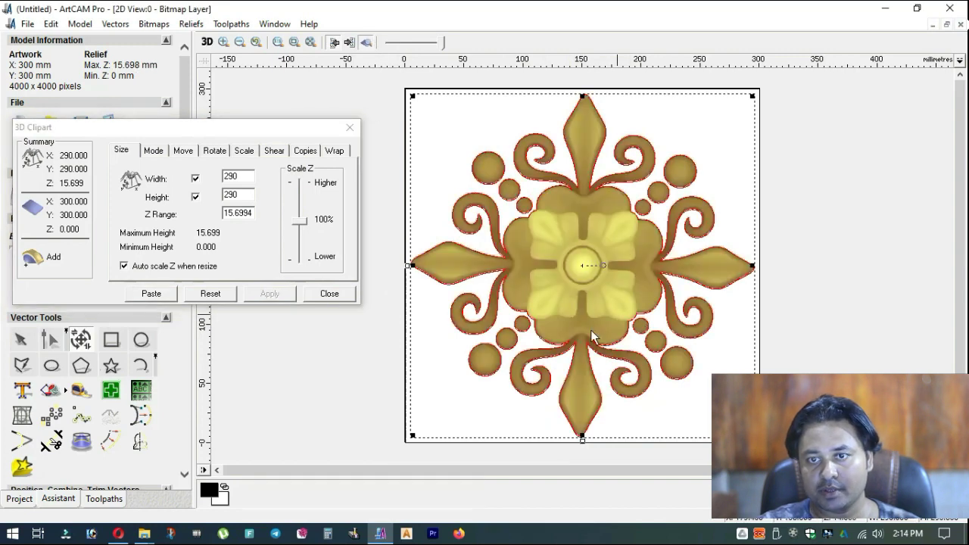
left_click(367, 43)
left_click(366, 42)
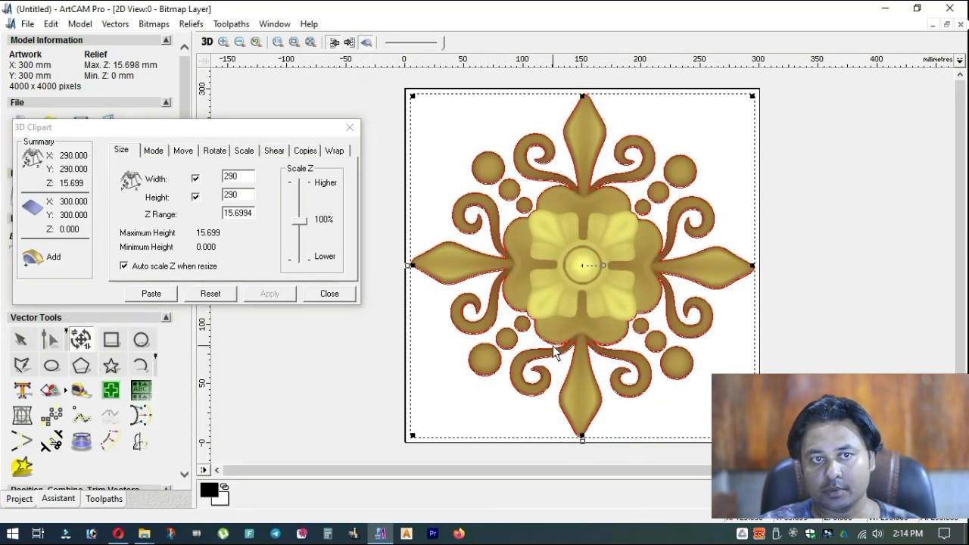
left_click(329, 295)
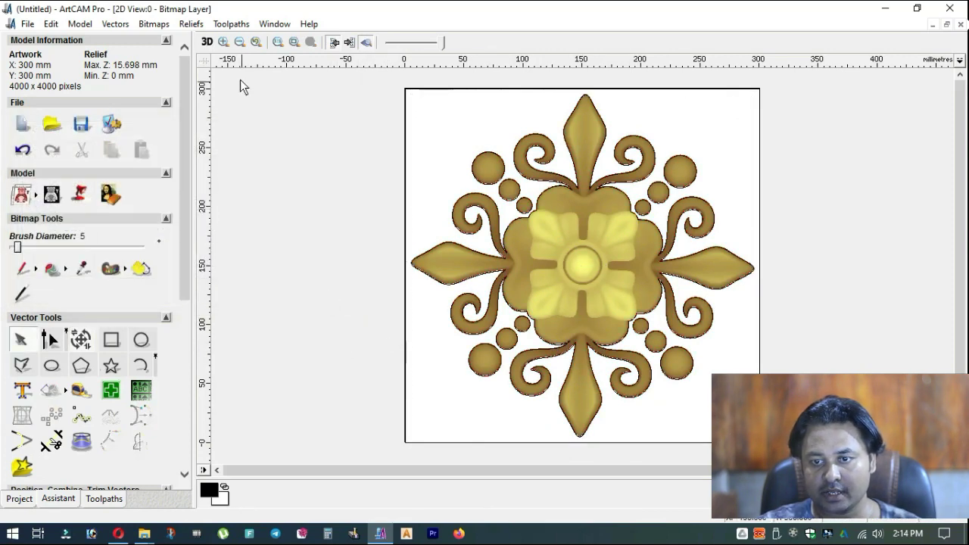
Step: Examine the pasted relief in the 3D view from several angles, and compare it with its vector outlines in the 2D view
left_click(207, 42)
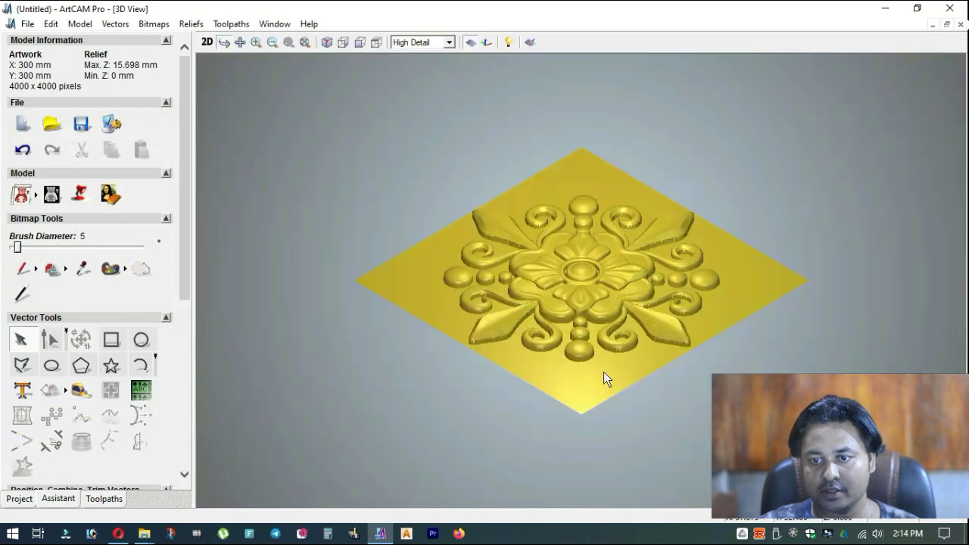
left_click_drag(603, 372, 634, 330)
scroll(634, 329, "up", 2)
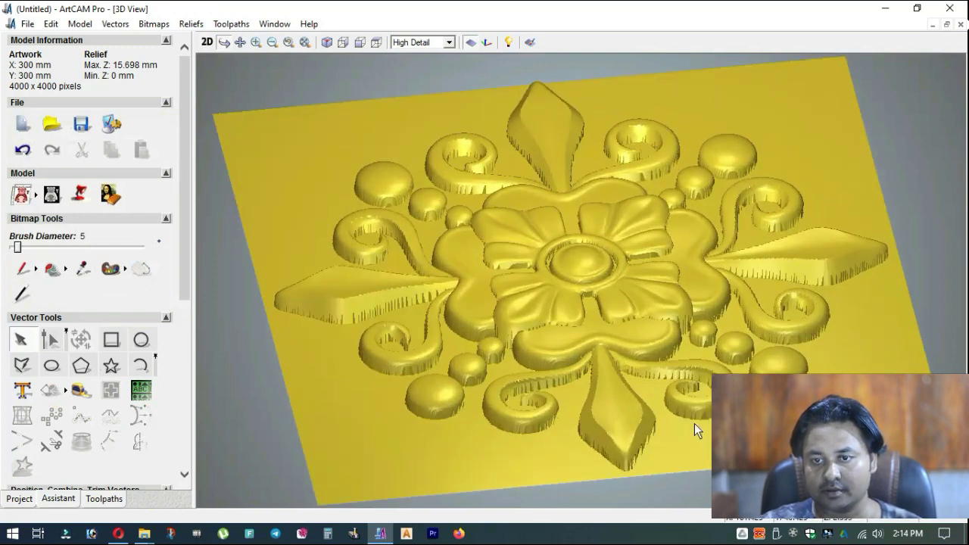
left_click_drag(548, 416, 629, 354)
scroll(628, 354, "up", 2)
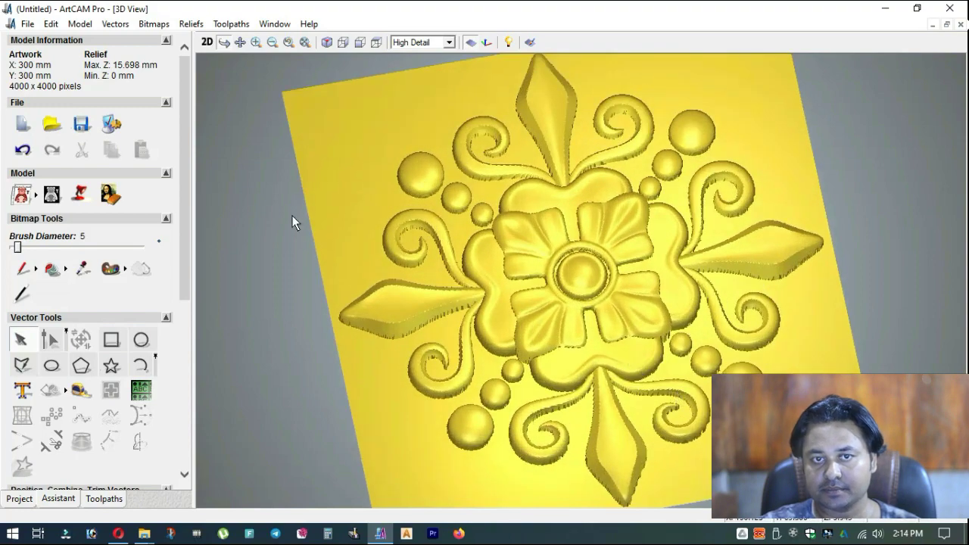
left_click(210, 43)
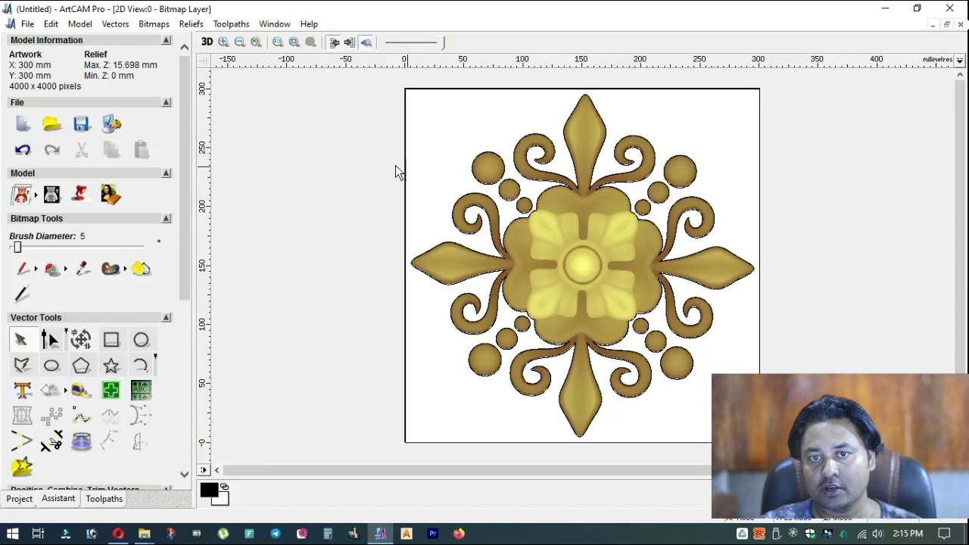
left_click(366, 42)
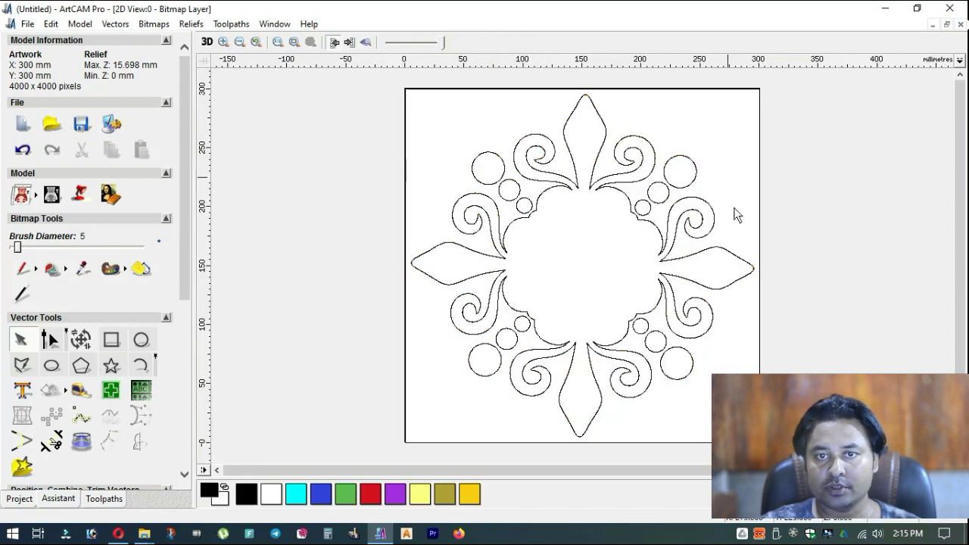
left_click(365, 42)
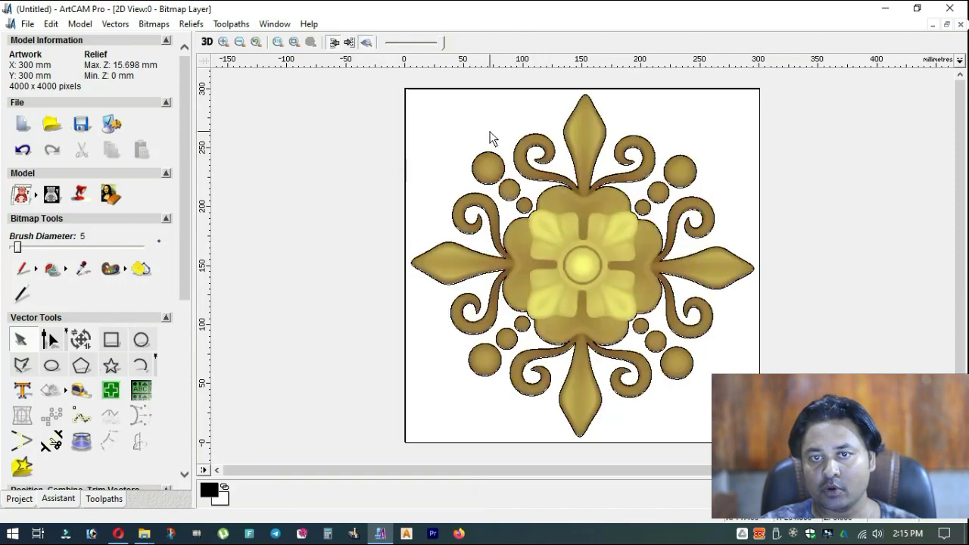
Step: Select the square boundary vector around the relief and bring up the toolpath commands
left_click(437, 96)
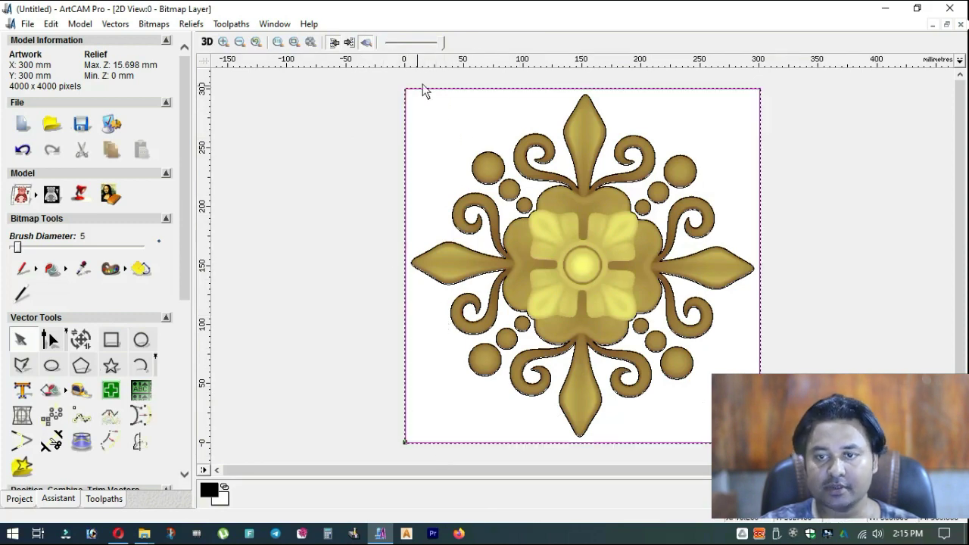
left_click(445, 99)
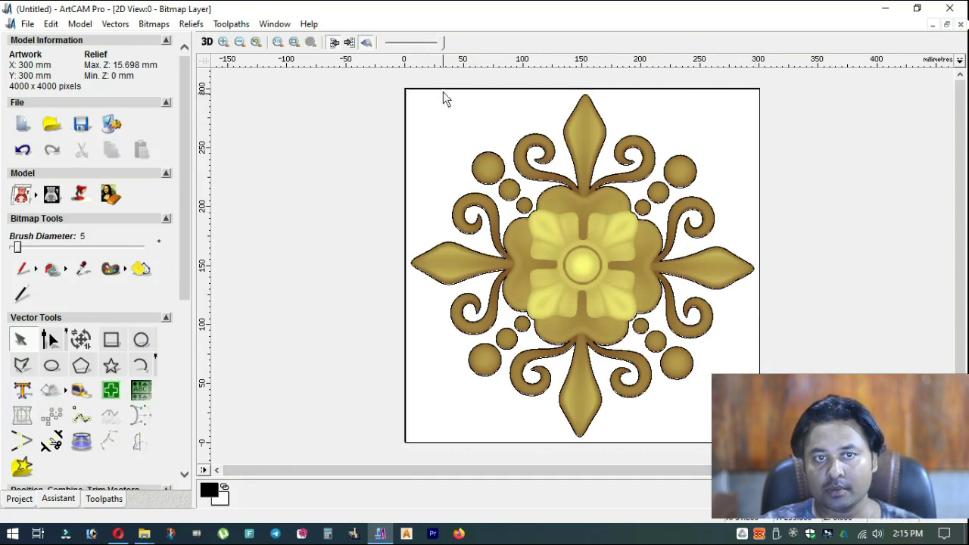
left_click(574, 262)
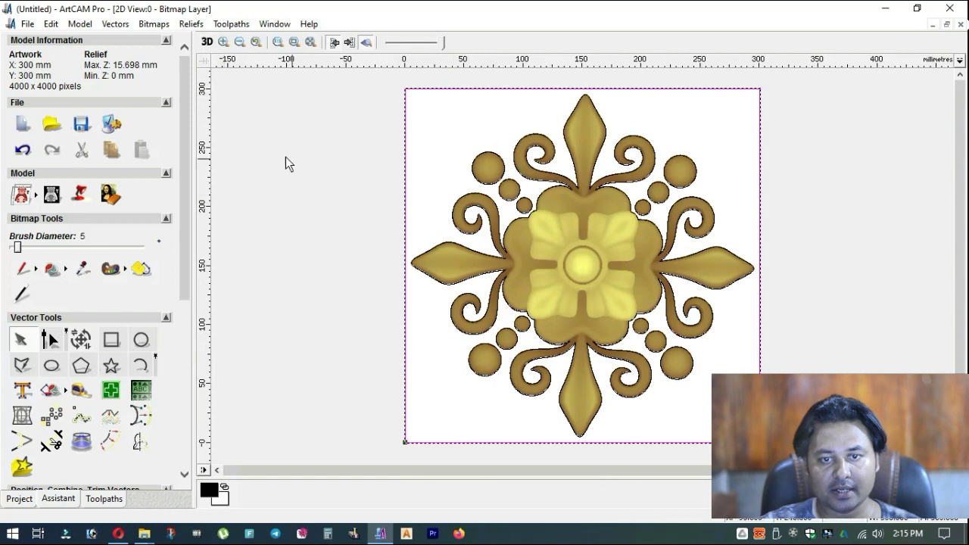
left_click(104, 499)
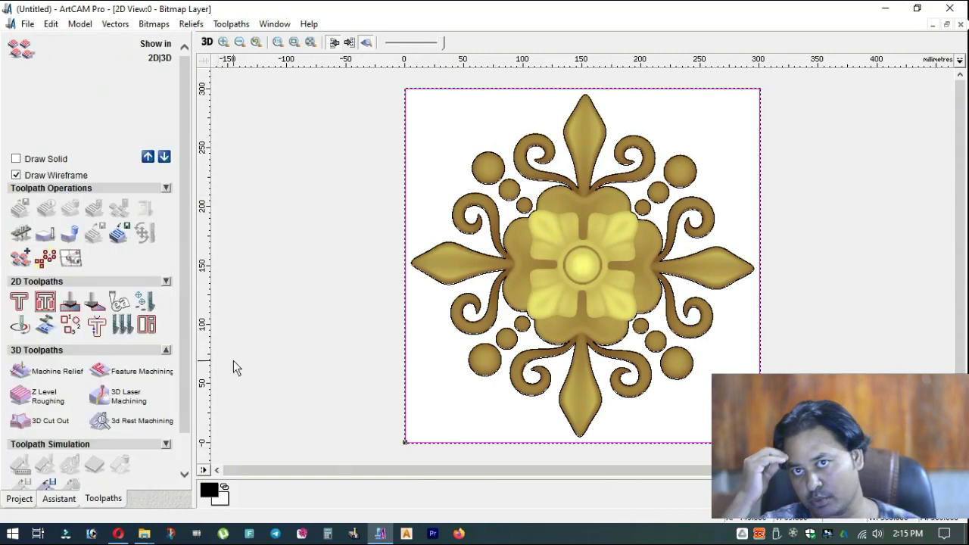
scroll(184, 331, "down", 2)
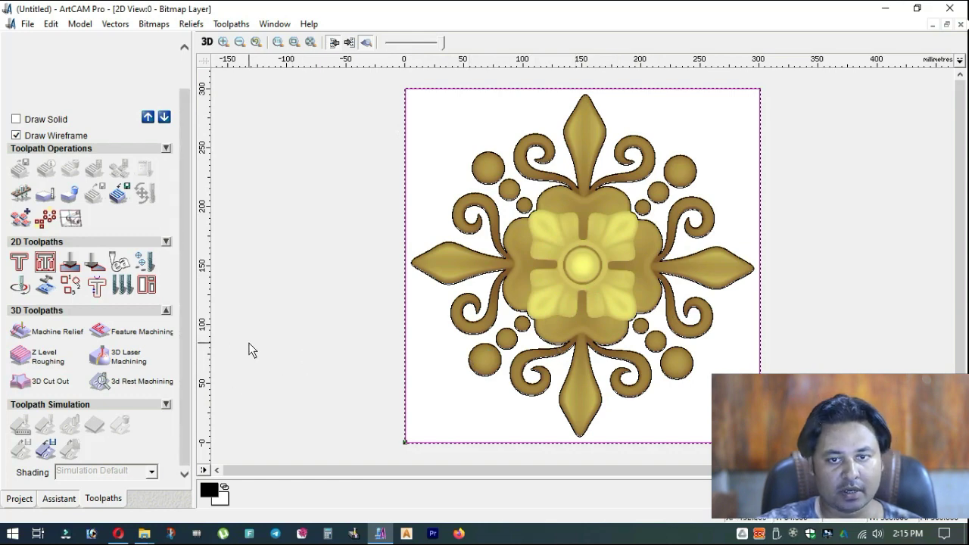
left_click(441, 455)
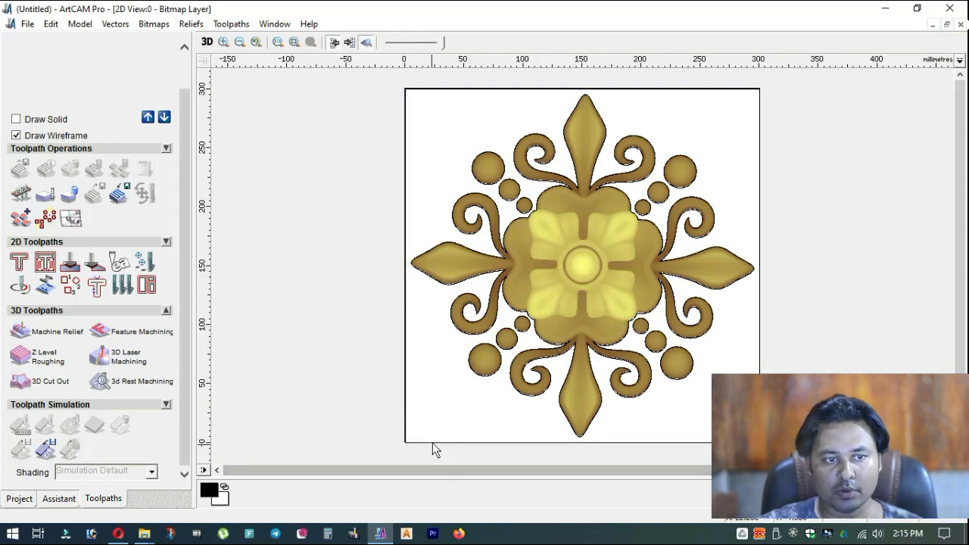
left_click(432, 443)
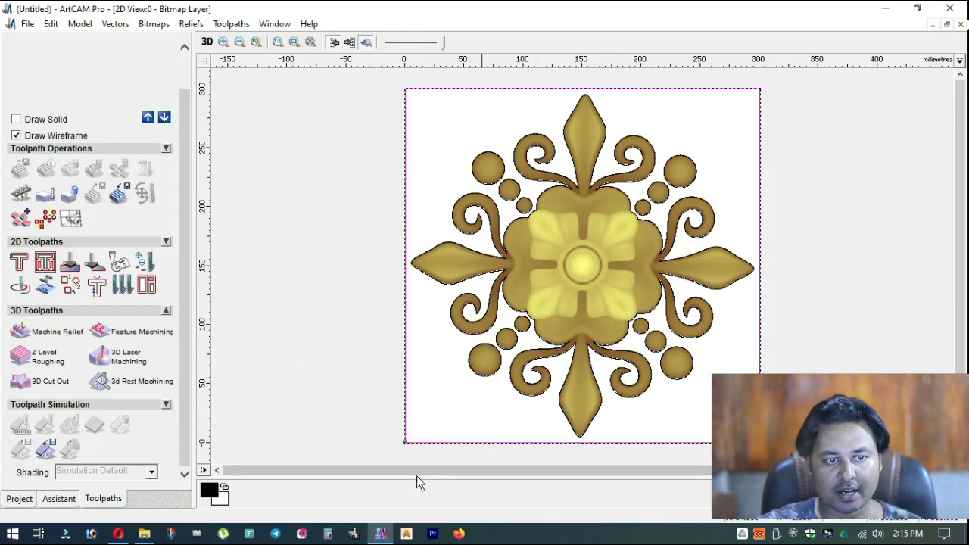
Step: Start a Machine Vectors toolpath on the boundary and choose Veining Tool 14mm from the metric Raised Panel group as its profiling tool
left_click(21, 286)
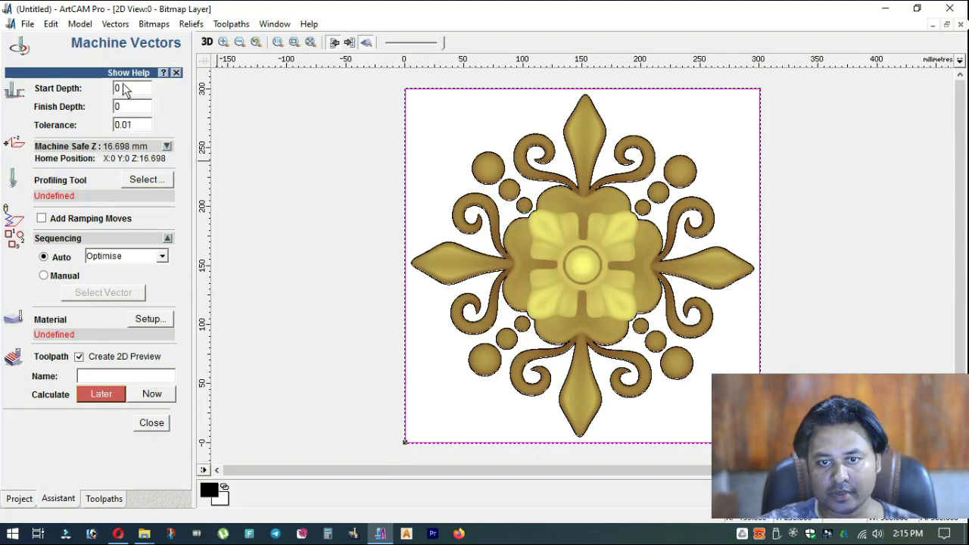
left_click(125, 107)
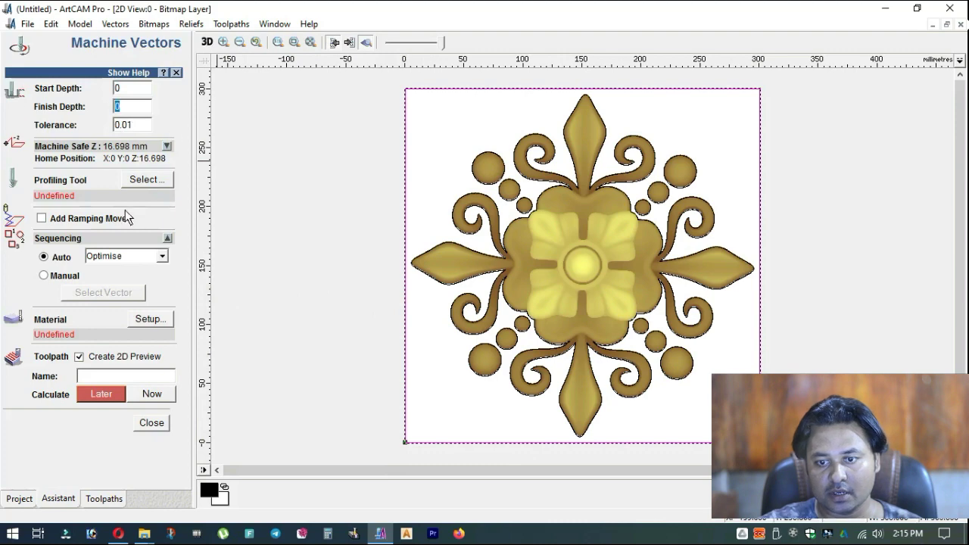
left_click(149, 180)
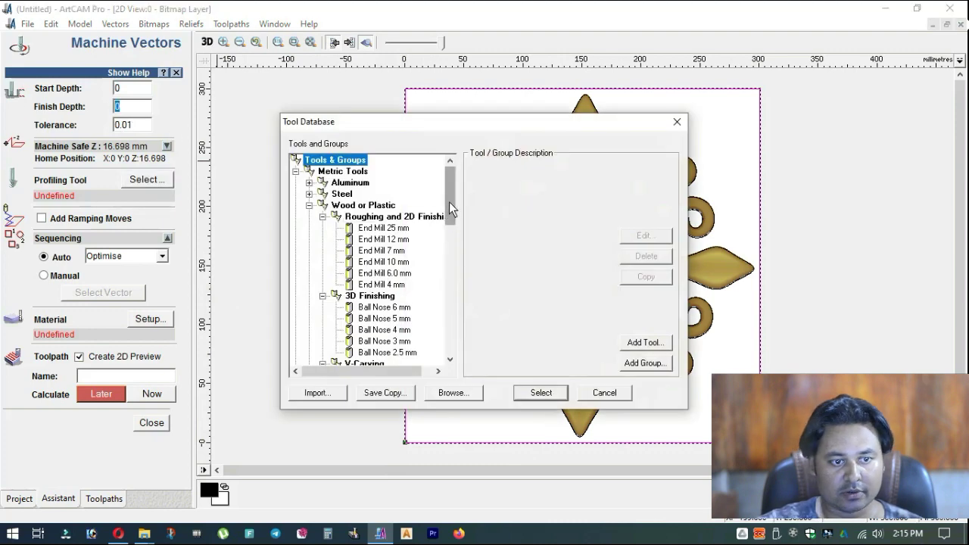
left_click_drag(452, 209, 452, 297)
left_click(390, 284)
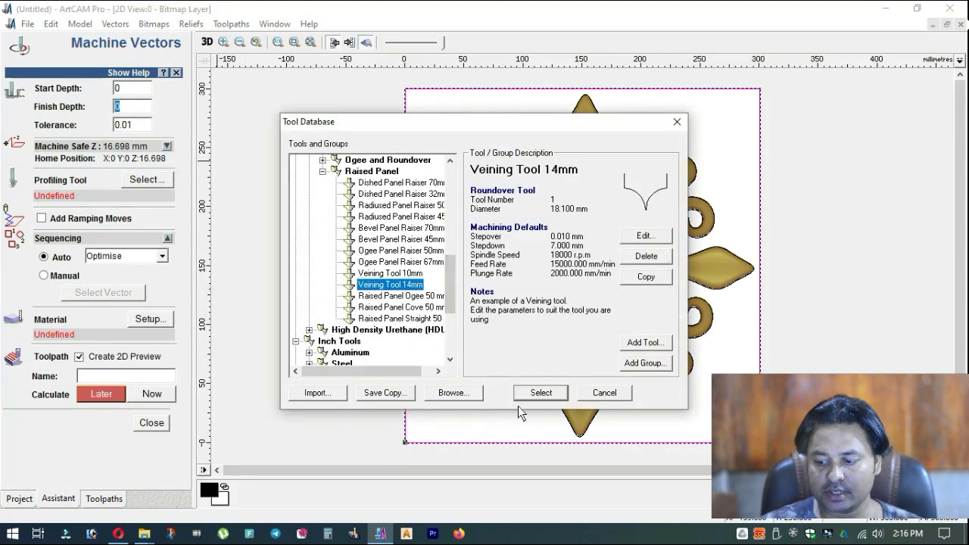
left_click(541, 393)
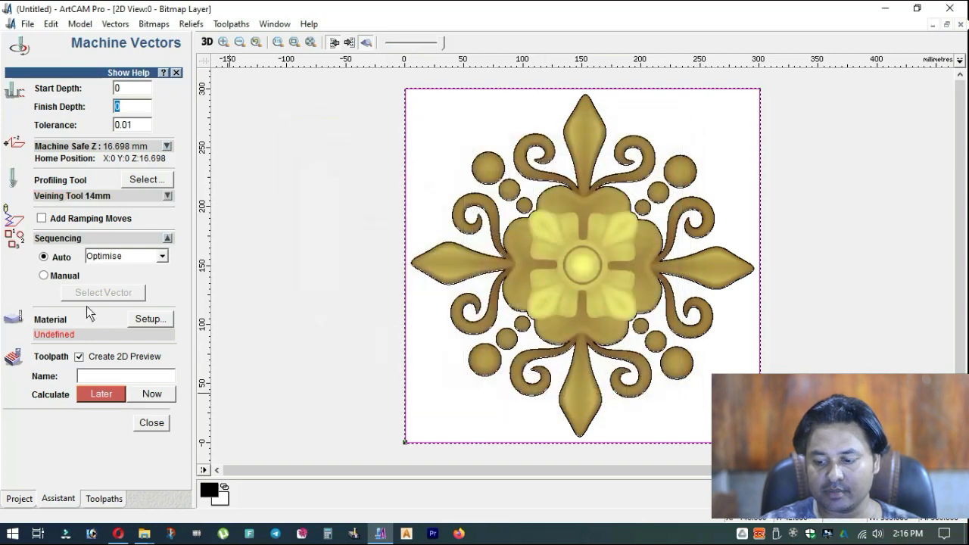
Step: Set the material thickness to 37 mm and calculate the Machine Vectors toolpath
left_click(150, 319)
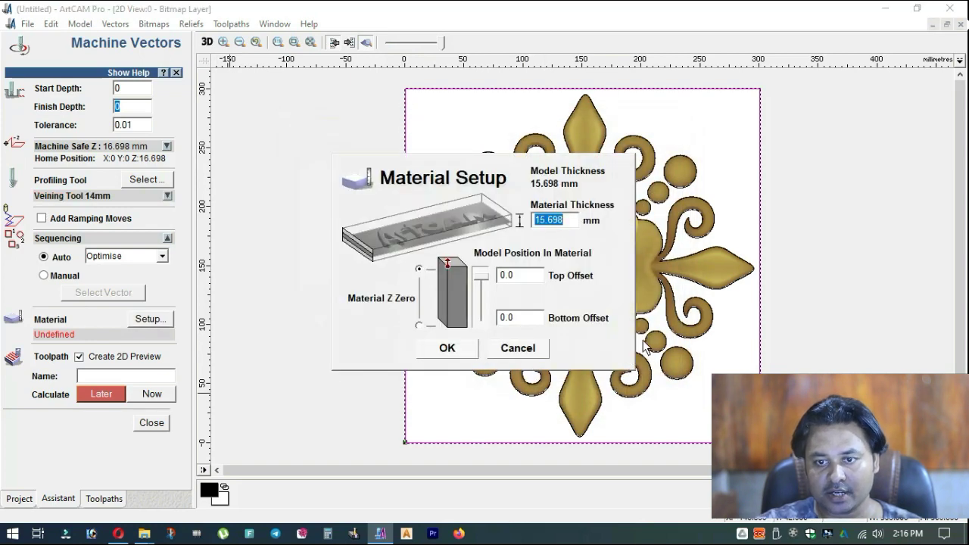
type("37")
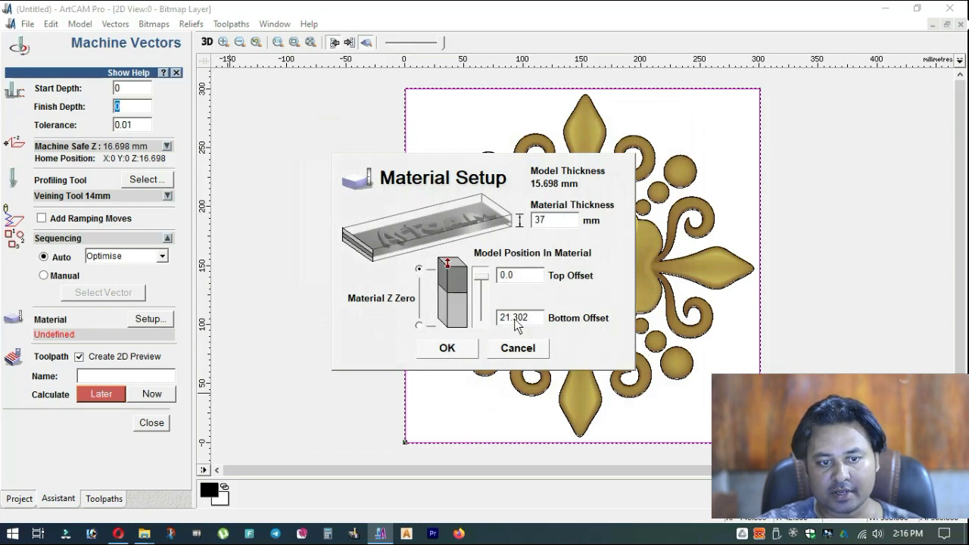
left_click(448, 349)
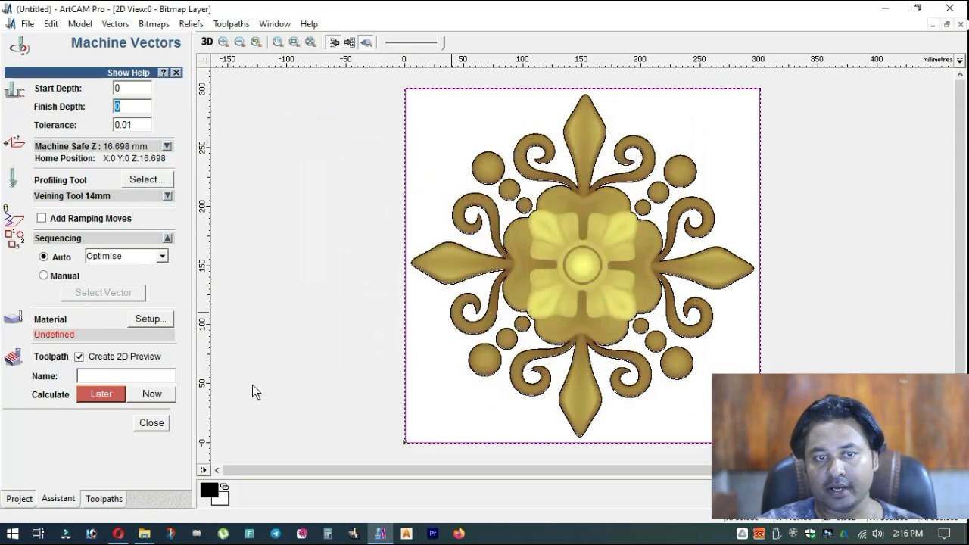
left_click(152, 395)
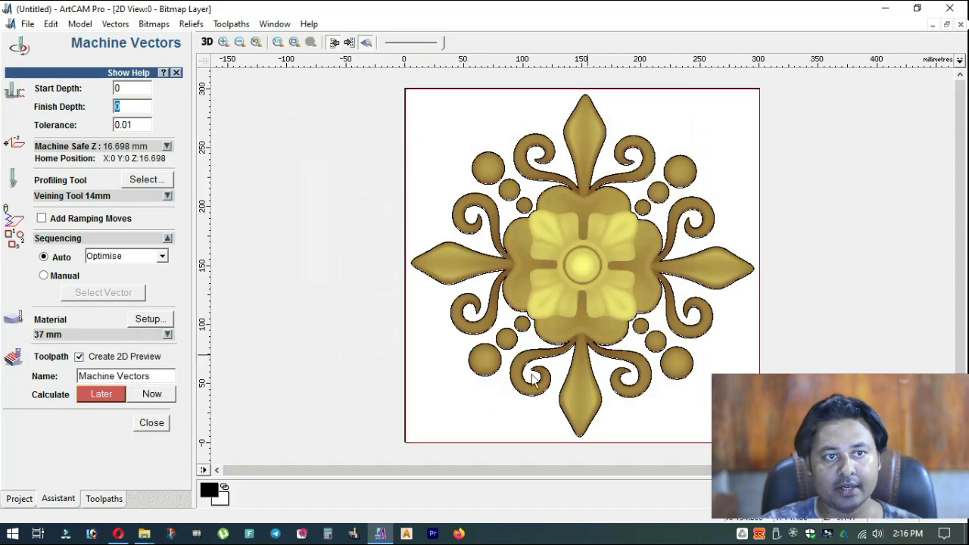
Step: Start saving the calculated Machine Vectors toolpath in G-Code Arcs (mm) format, with the Desktop as the location
left_click(112, 502)
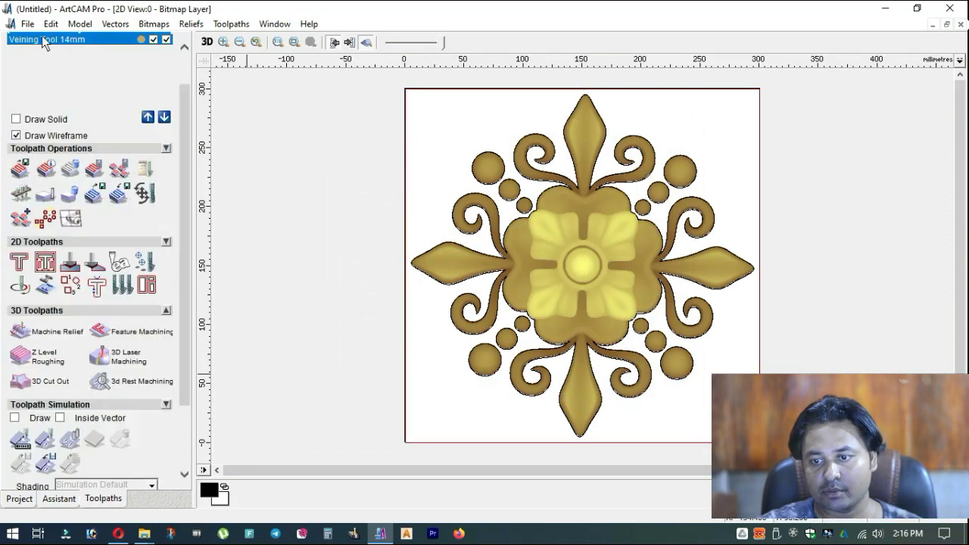
scroll(189, 134, "up", 2)
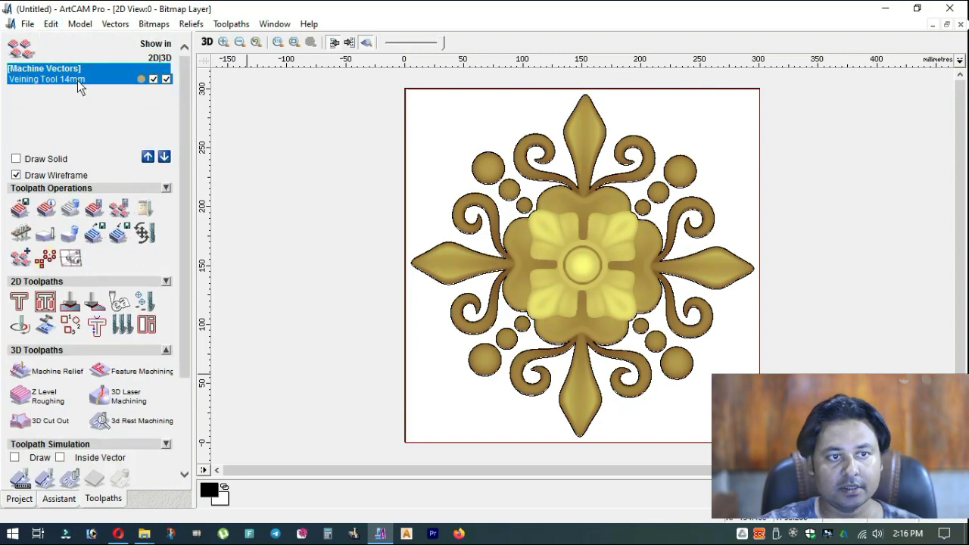
left_click(20, 213)
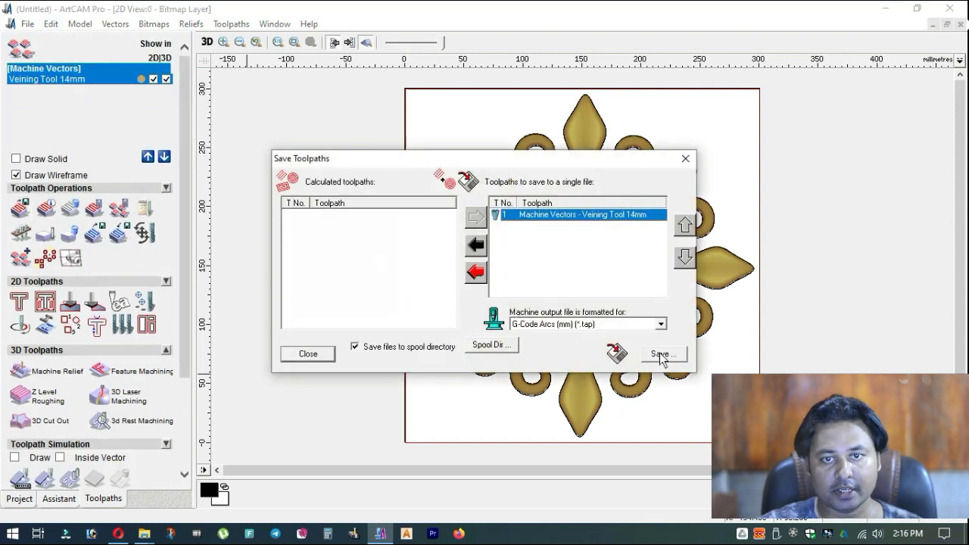
left_click(664, 353)
left_click(35, 102)
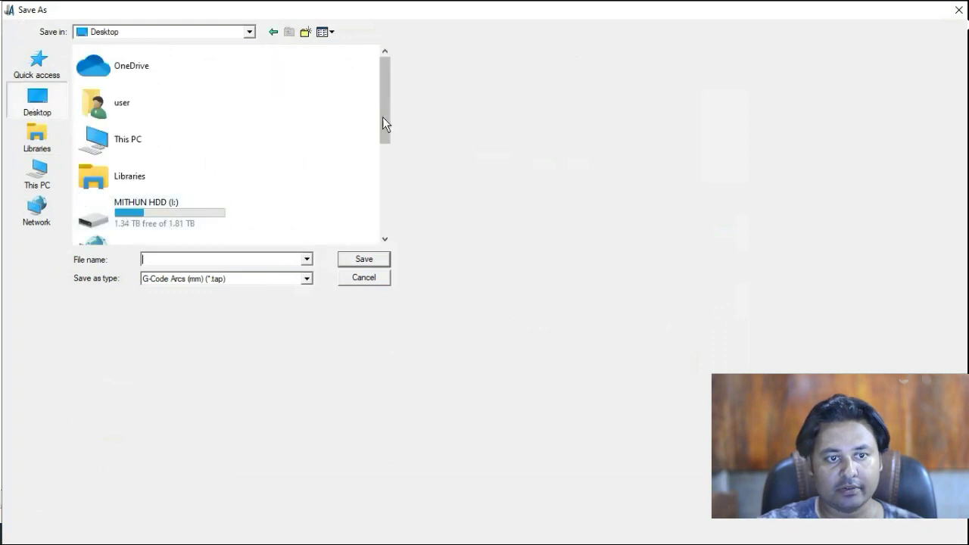
left_click_drag(382, 117, 312, 195)
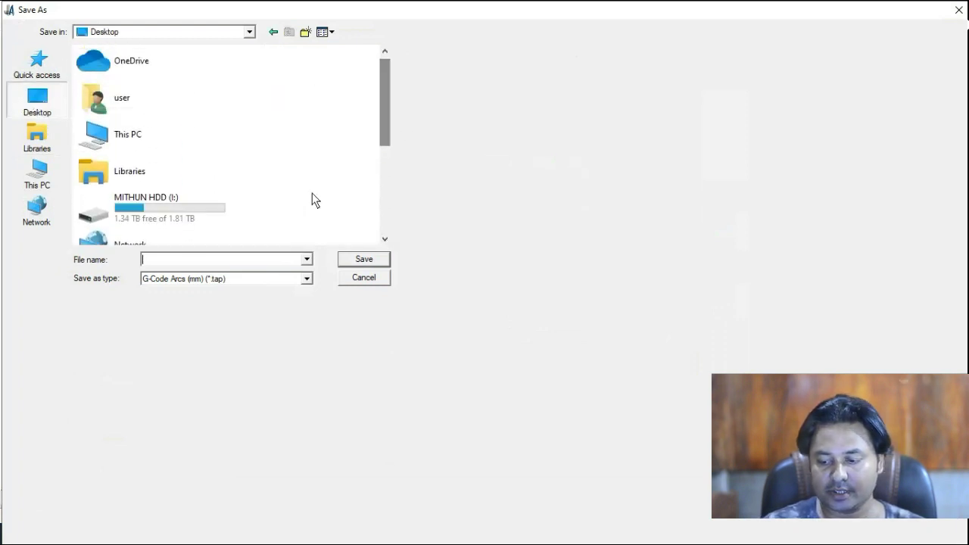
Step: Create a folder named "3D Design test" on the Desktop for the toolpath file
left_click(305, 32)
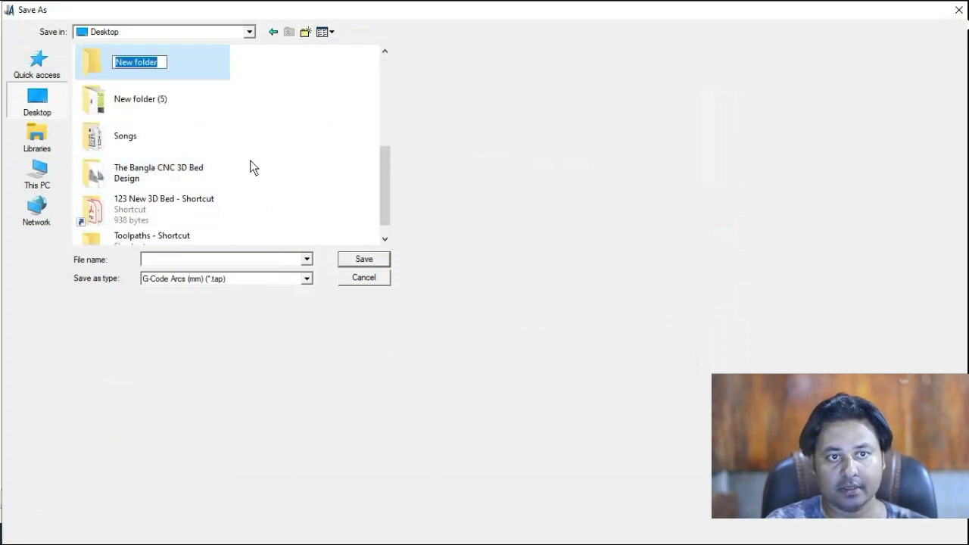
type("3D ")
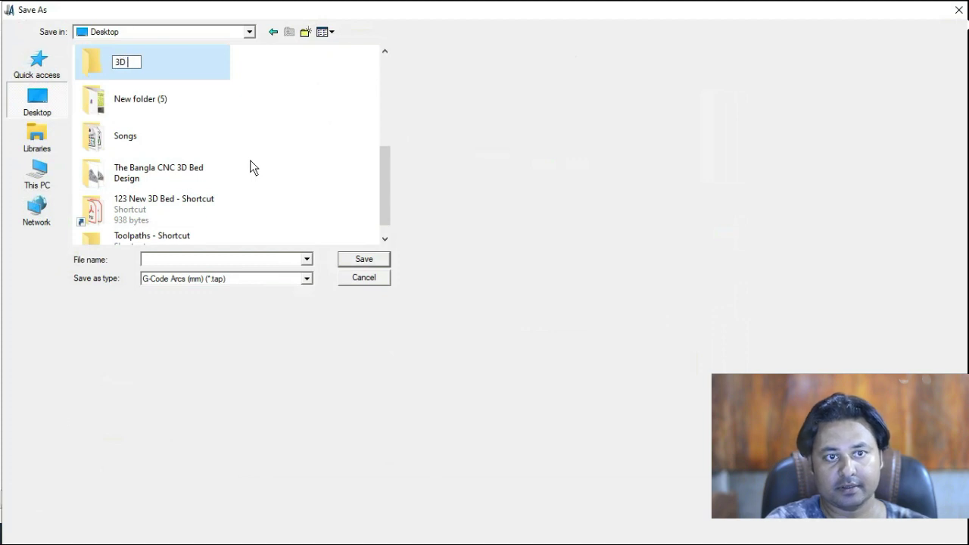
type("Desi")
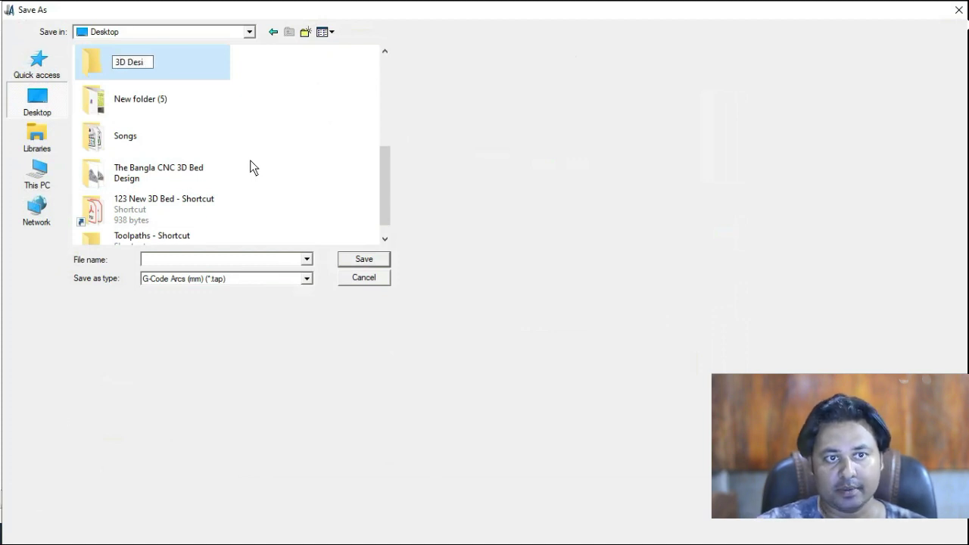
type("gn test")
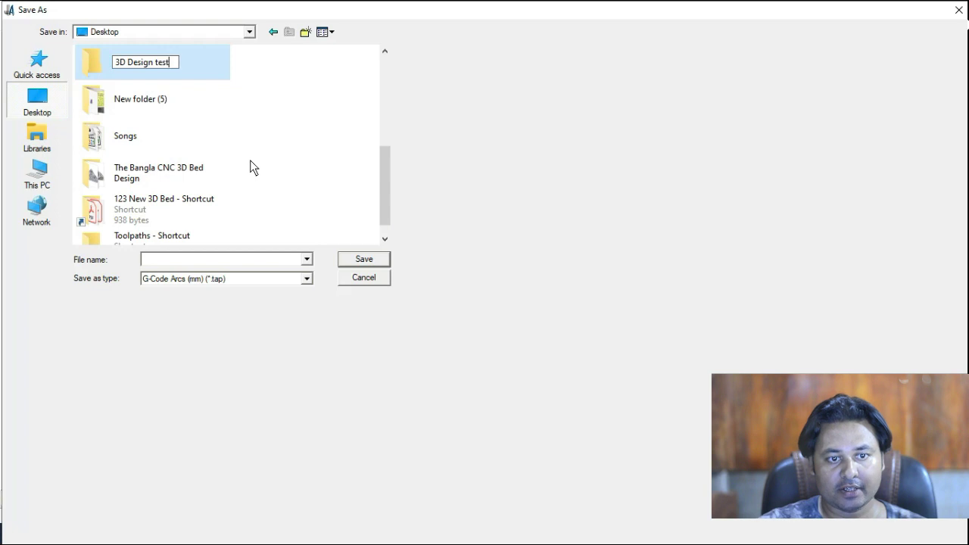
key("Return")
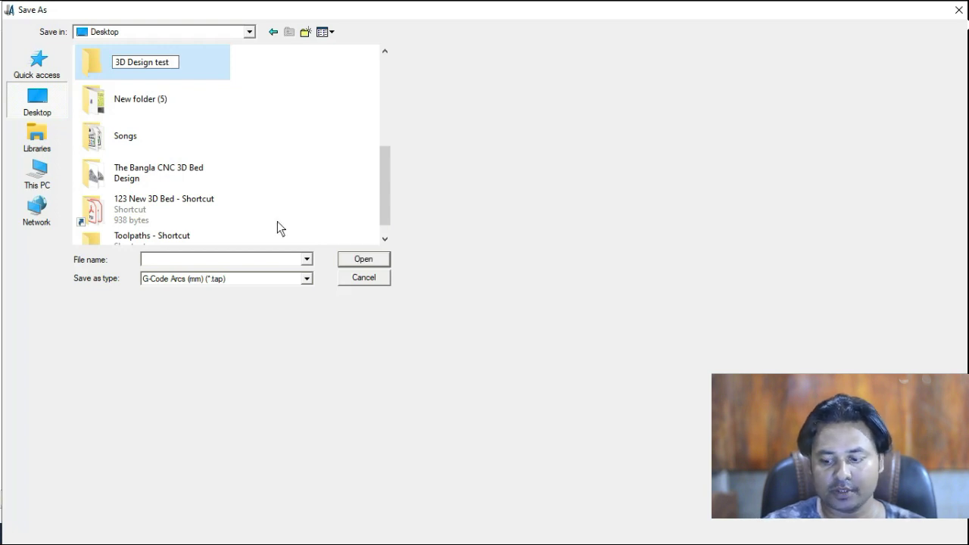
Step: Save the Machine Vectors toolpath as "1 Leavel check" in the 3D Design test folder and hide it in the 2D and 3D views
key("Return")
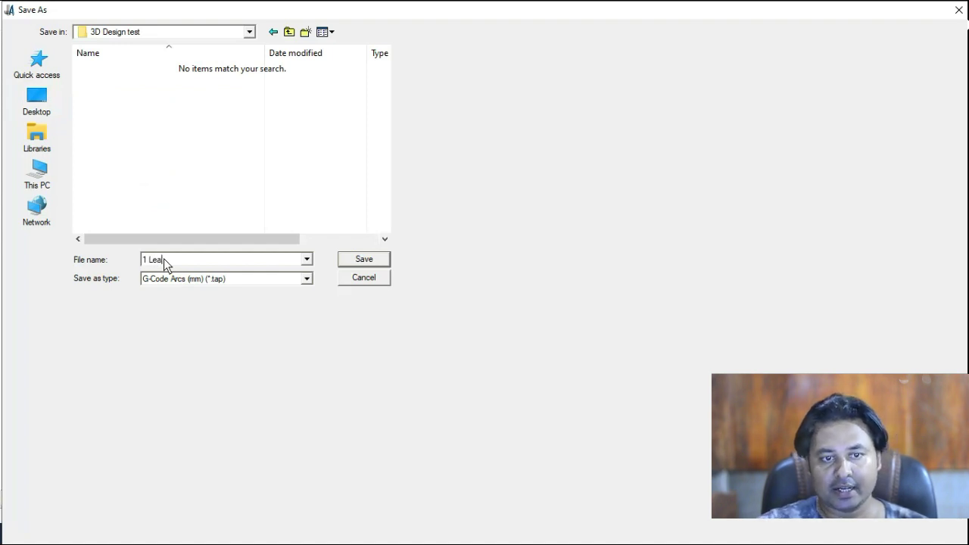
type("1 Leavel check")
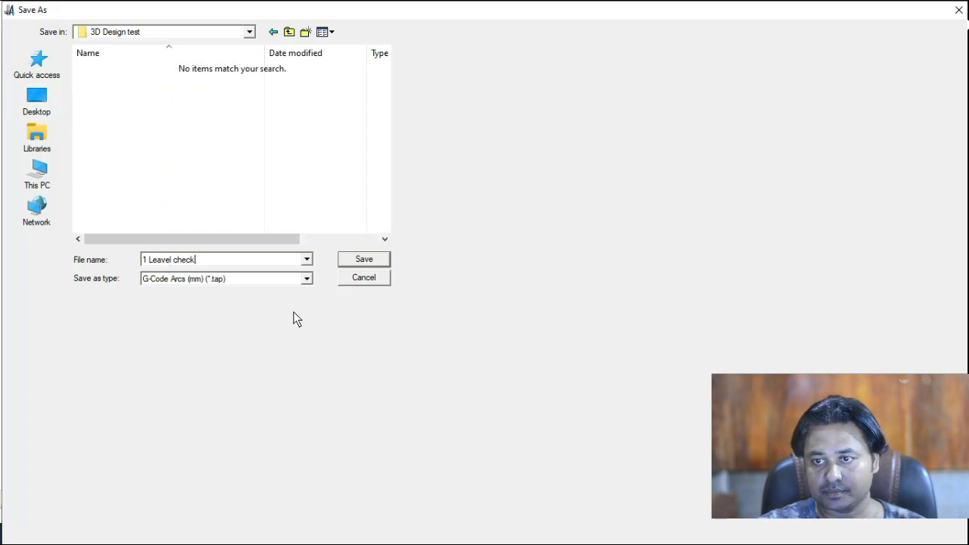
left_click(364, 259)
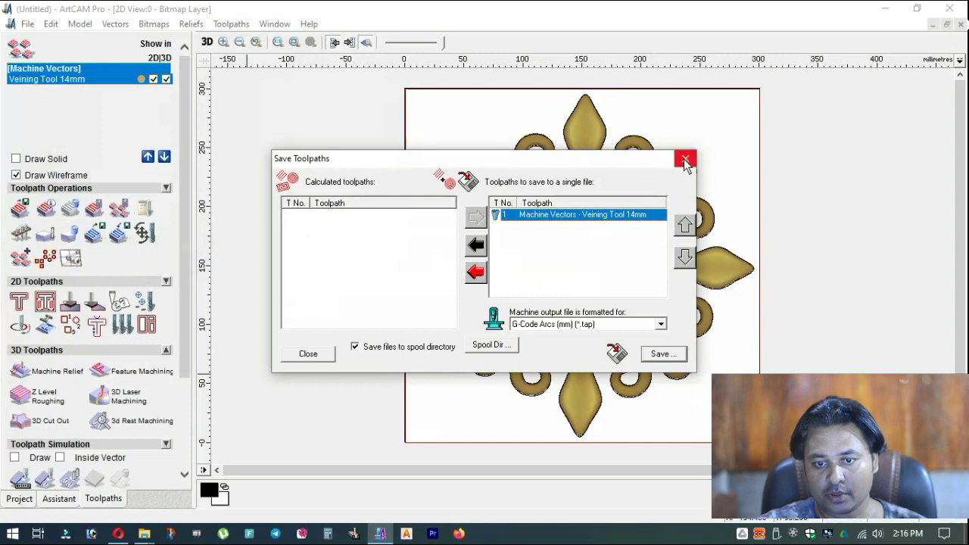
left_click(684, 158)
left_click(165, 79)
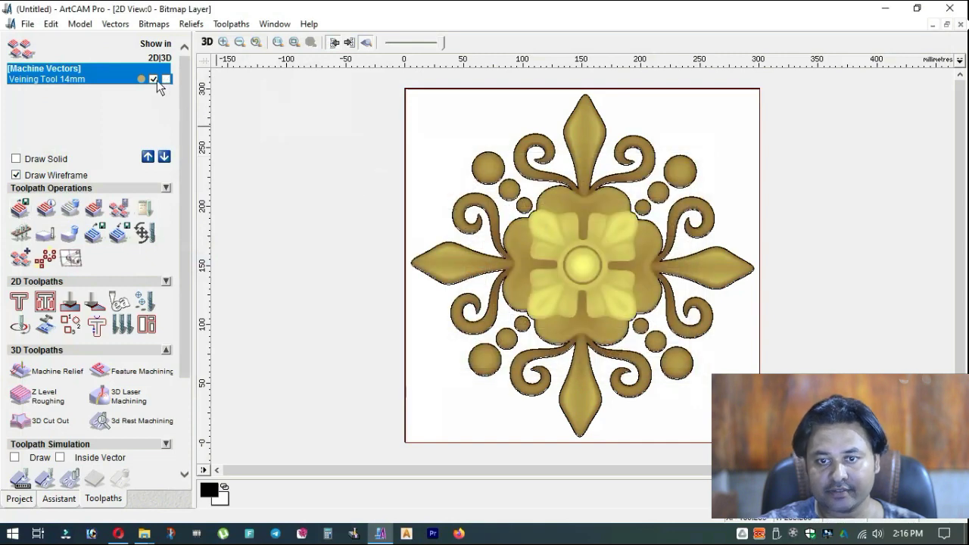
left_click(154, 79)
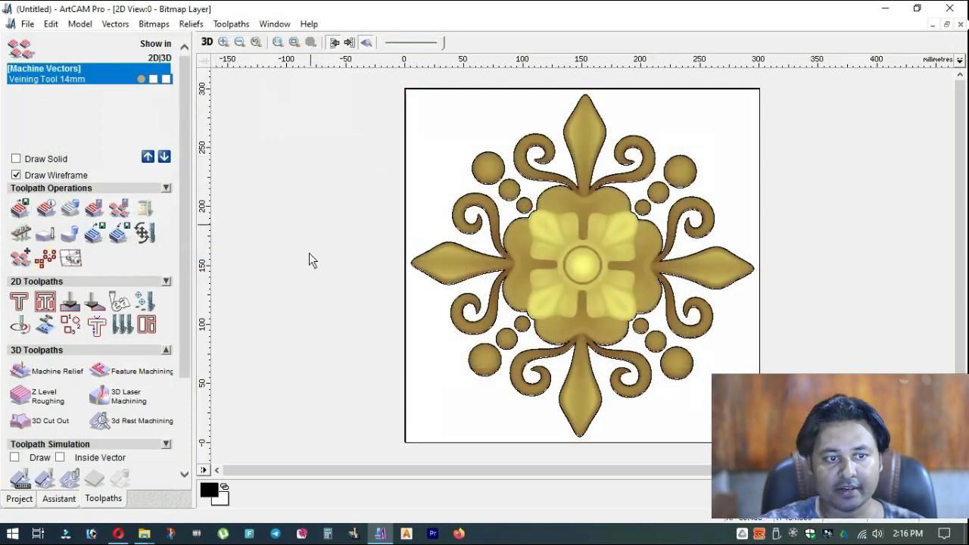
Step: Start a 2D Area Clearance toolpath on the square boundary and add End Mill 25 mm from the Roughing and 2D Finishing group
left_click(409, 377)
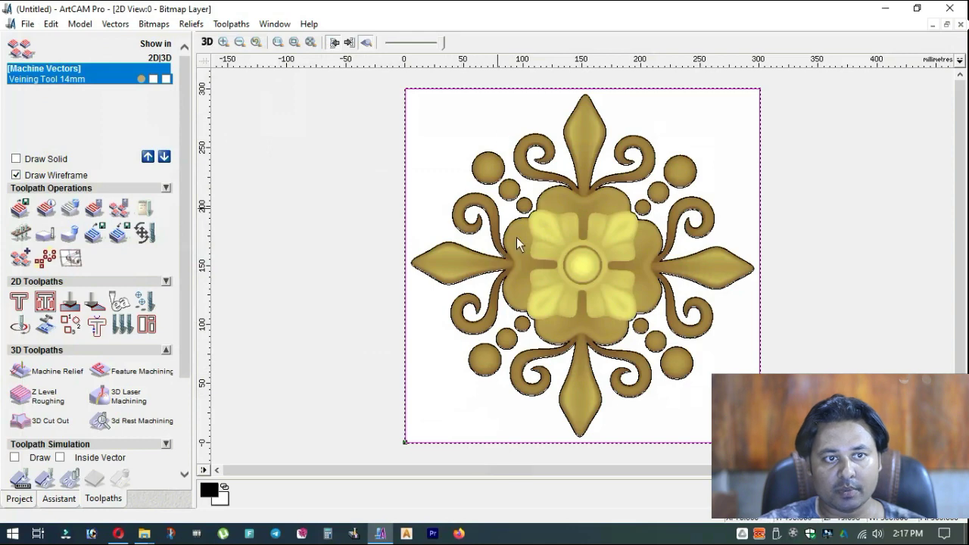
left_click(45, 302)
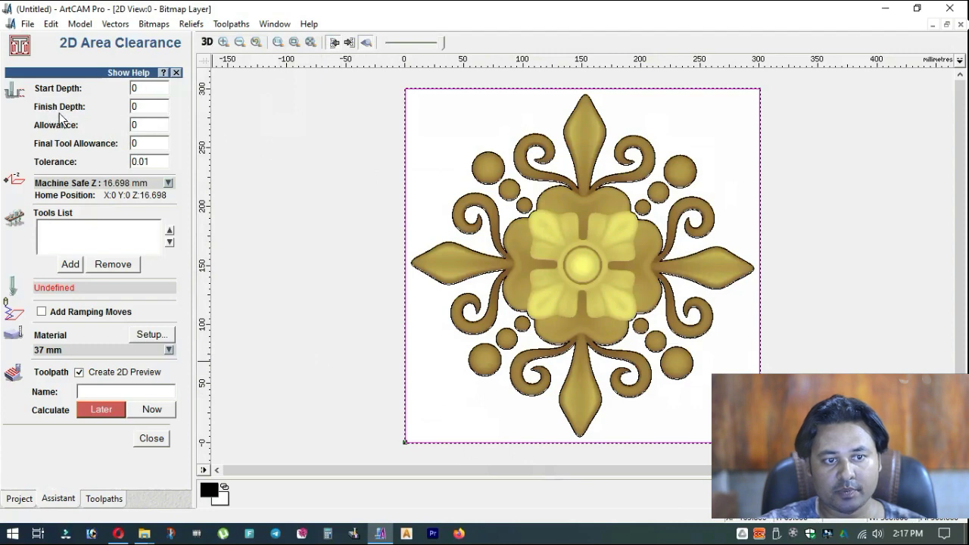
left_click(145, 106)
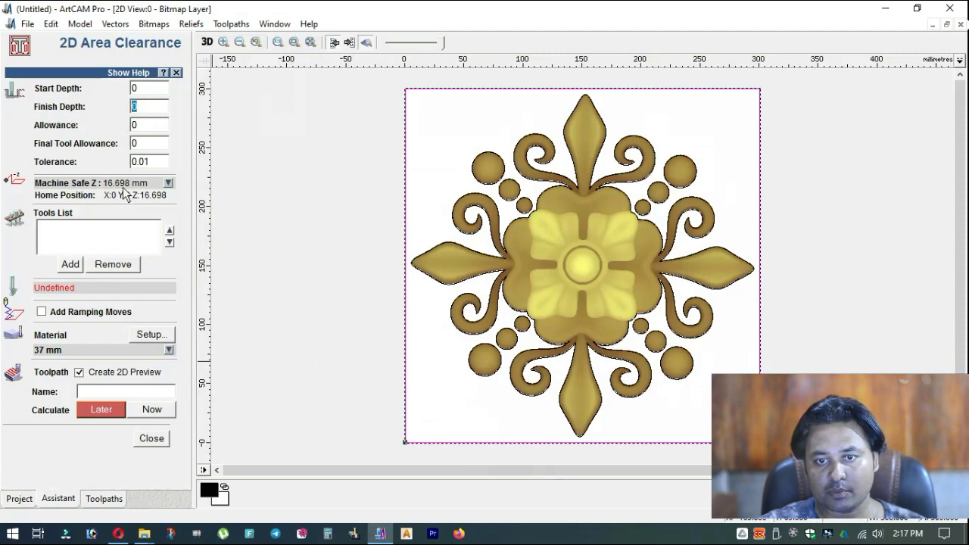
left_click(70, 263)
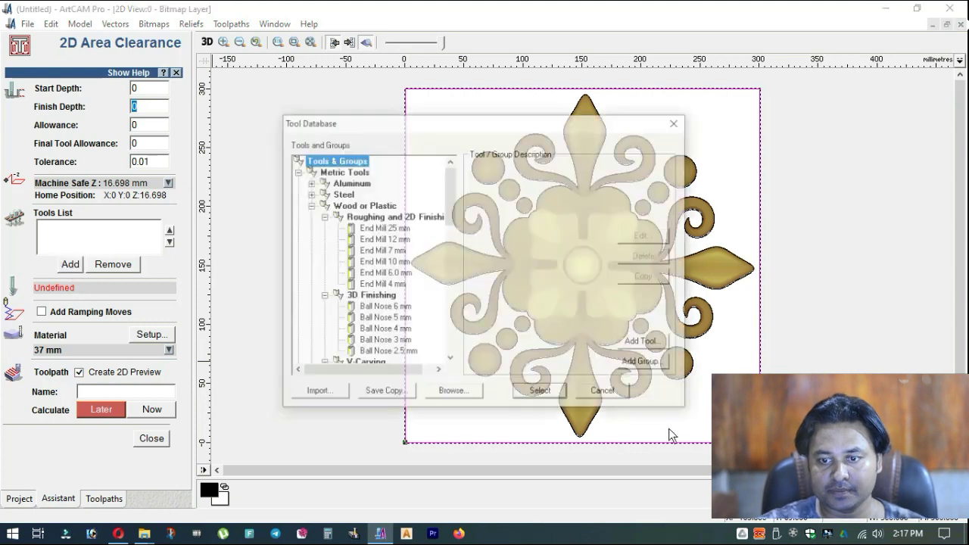
left_click(405, 229)
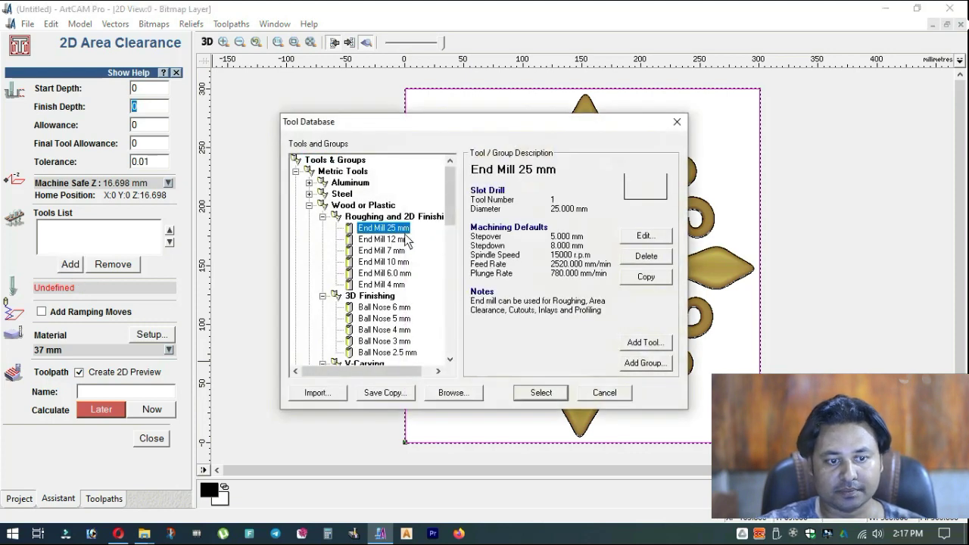
left_click(544, 393)
Step: Set the tool clearance strategy to Offset with an Outside start point and calculate the area clearance toolpath
left_click_drag(191, 331, 170, 482)
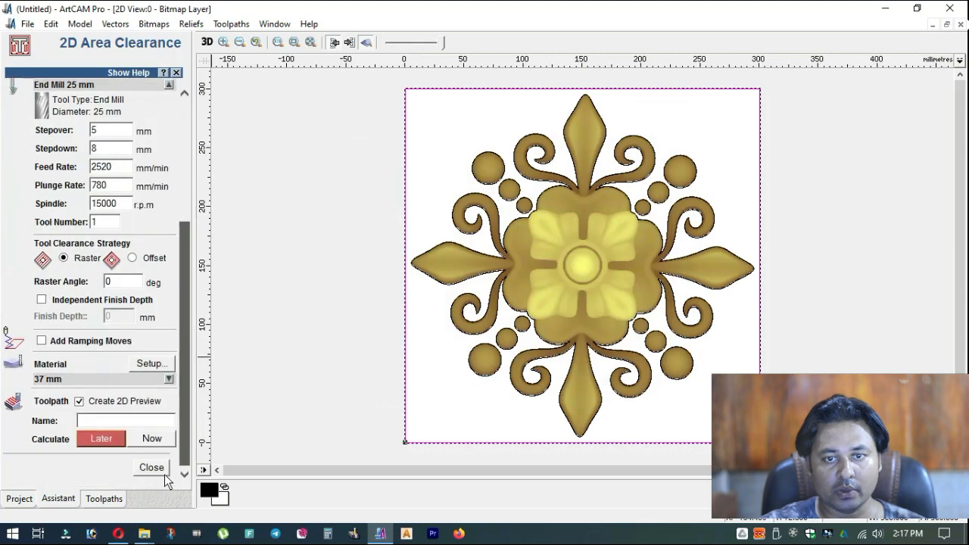
left_click(132, 258)
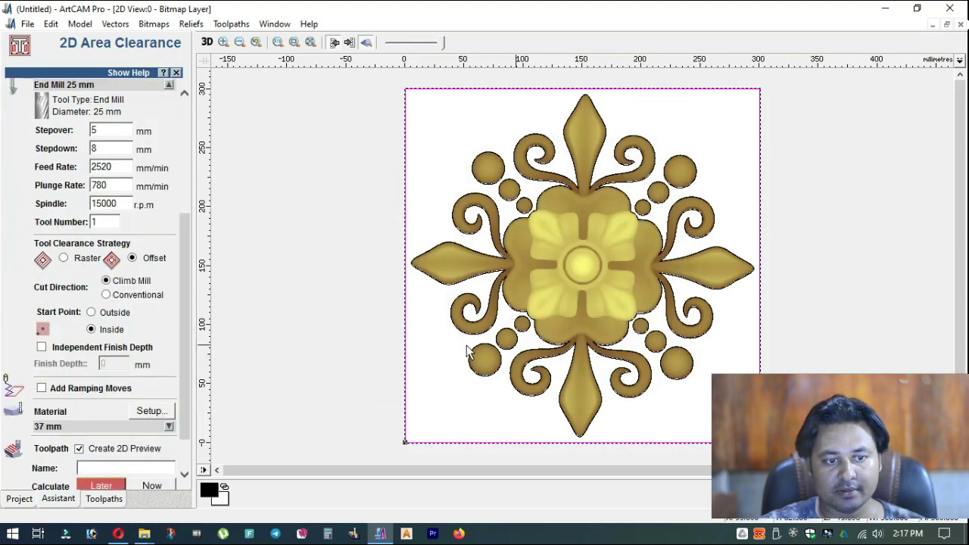
left_click(91, 312)
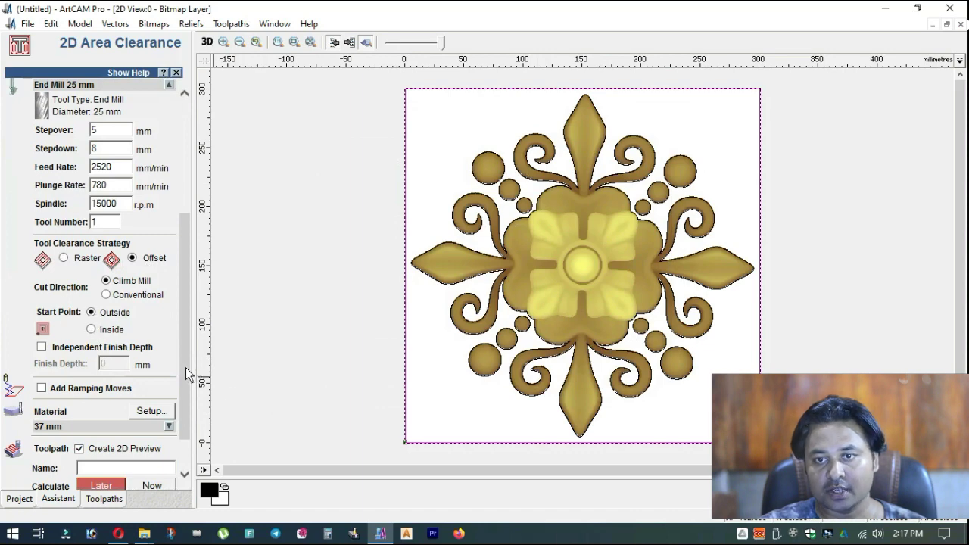
scroll(188, 372, "down", 2)
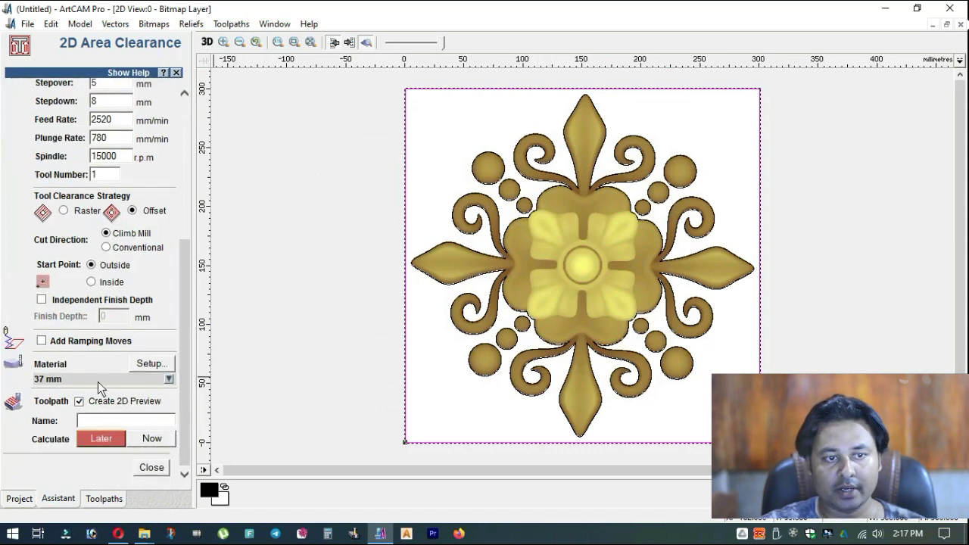
left_click(151, 439)
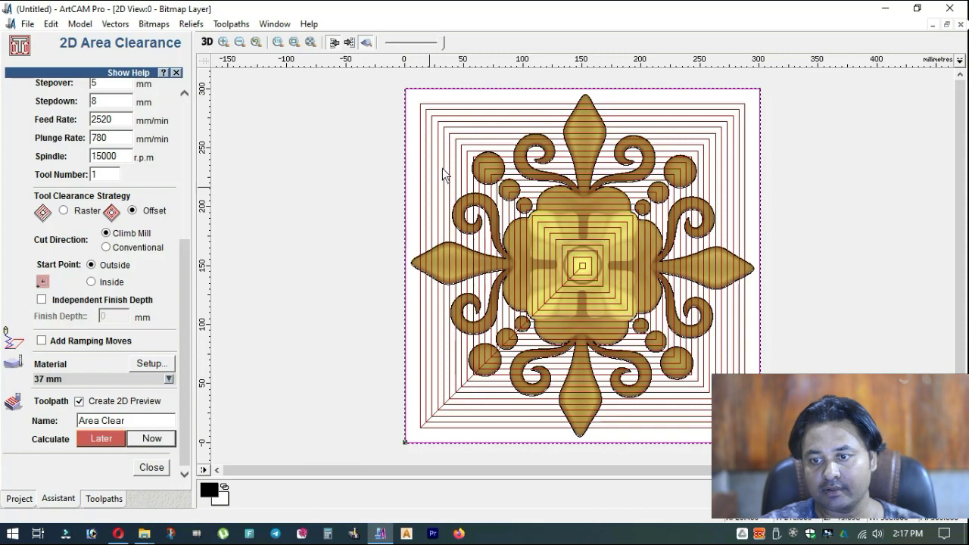
Step: Save the Area Clear toolpath as "2 Renda Cleaning 25 mm" in the 3D Design test folder and hide it in both views
left_click(114, 498)
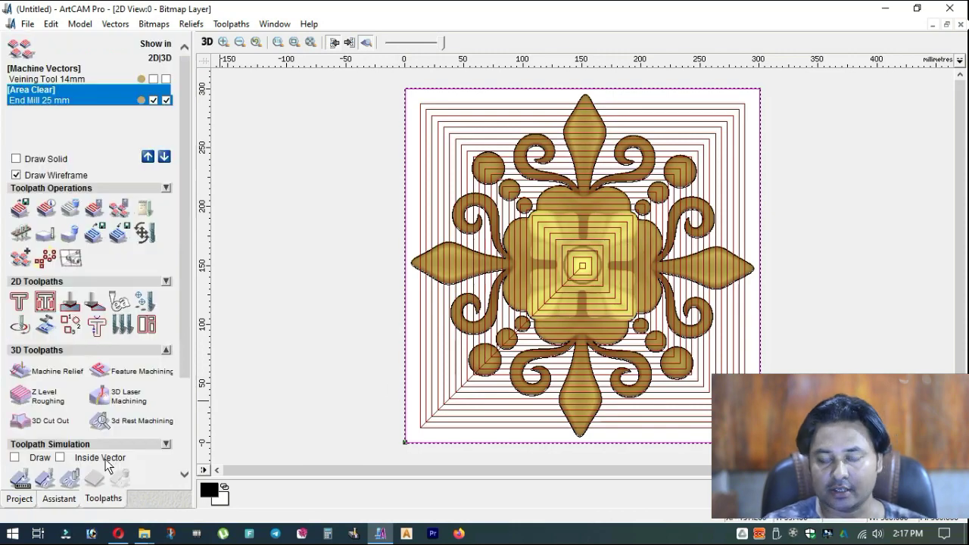
left_click(20, 207)
left_click(658, 354)
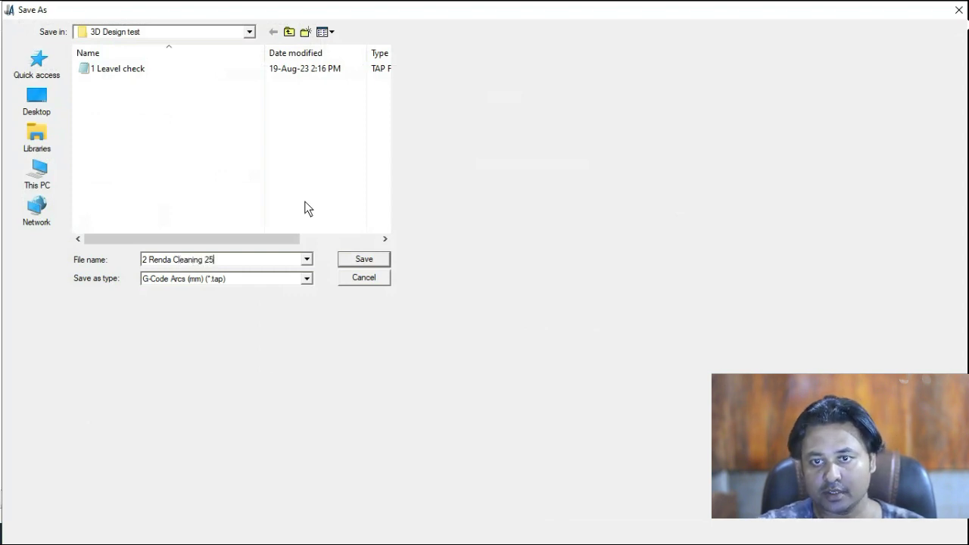
key("Return")
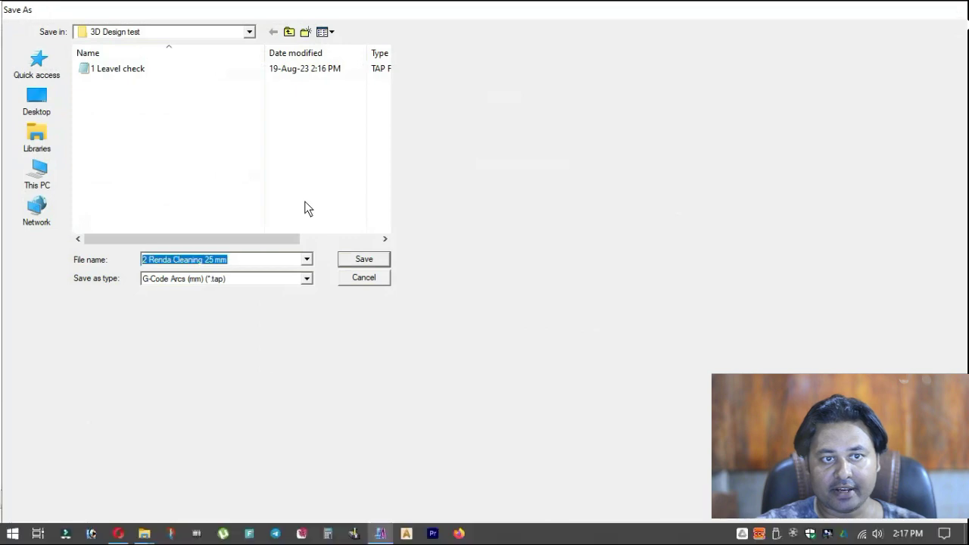
left_click(685, 158)
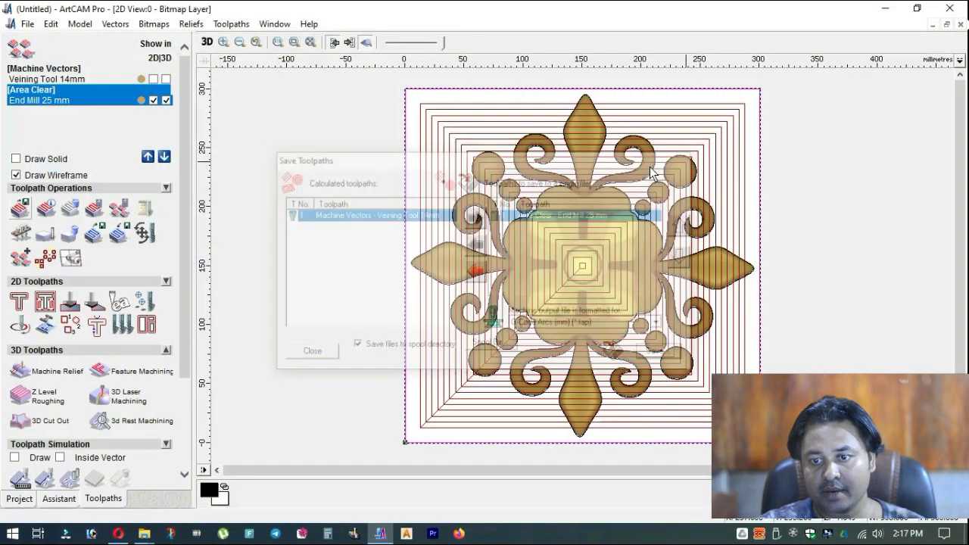
left_click(154, 100)
Step: Switch to the 3D view of the relief and close the 2D Area Clearance settings
left_click(206, 41)
left_click_drag(611, 303, 594, 376)
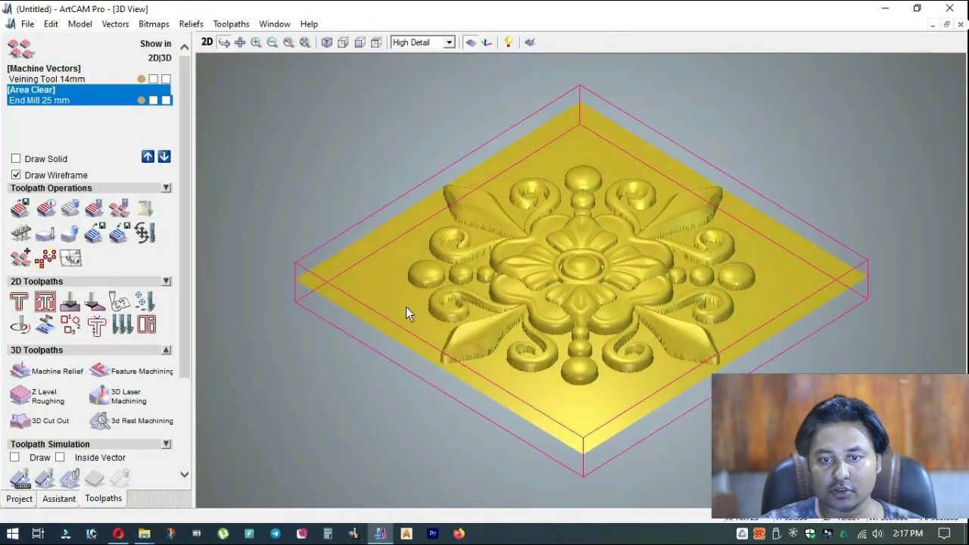
left_click(208, 44)
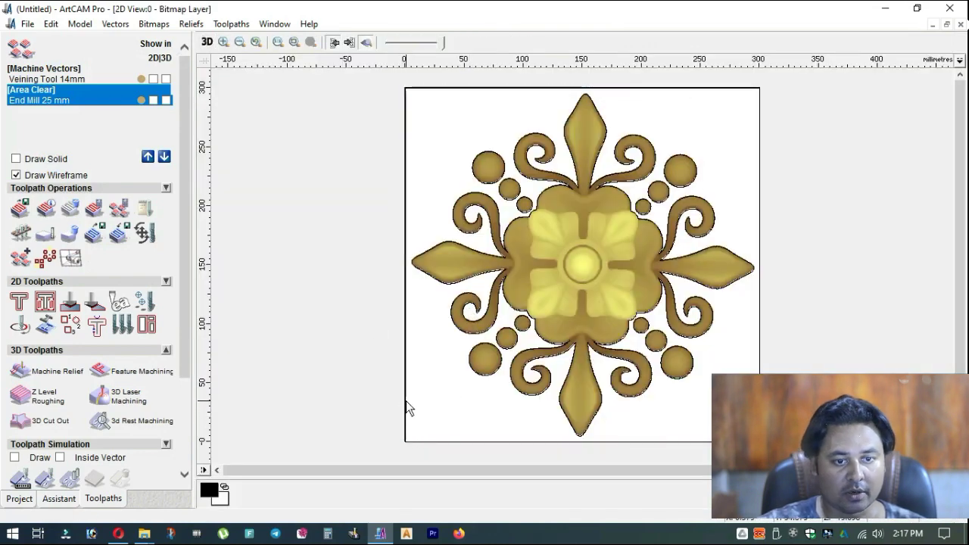
left_click(207, 43)
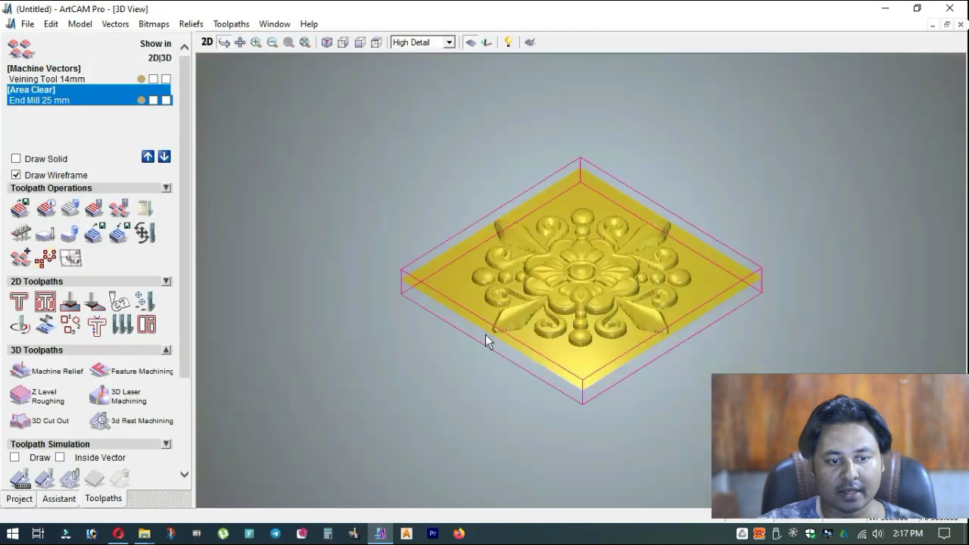
scroll(527, 341, "up", 2)
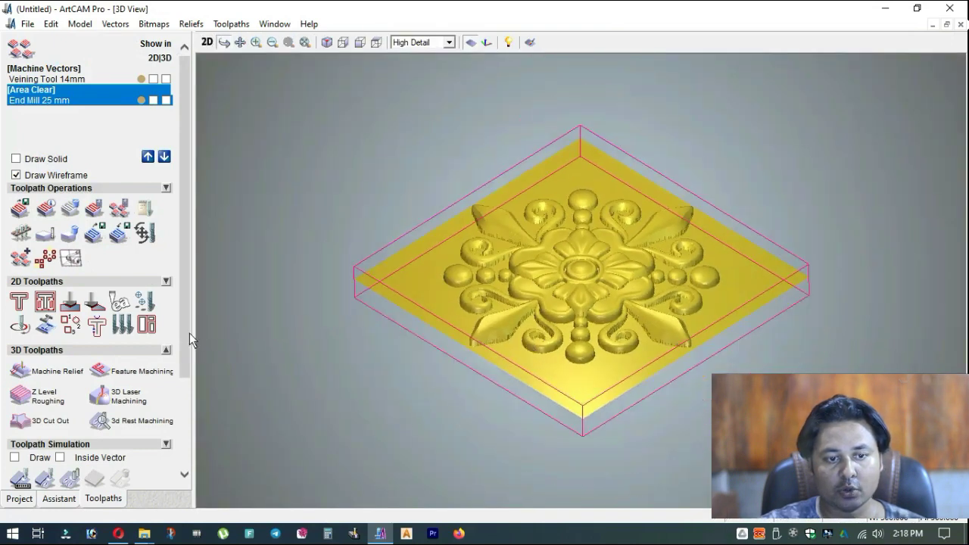
left_click_drag(184, 346, 168, 451)
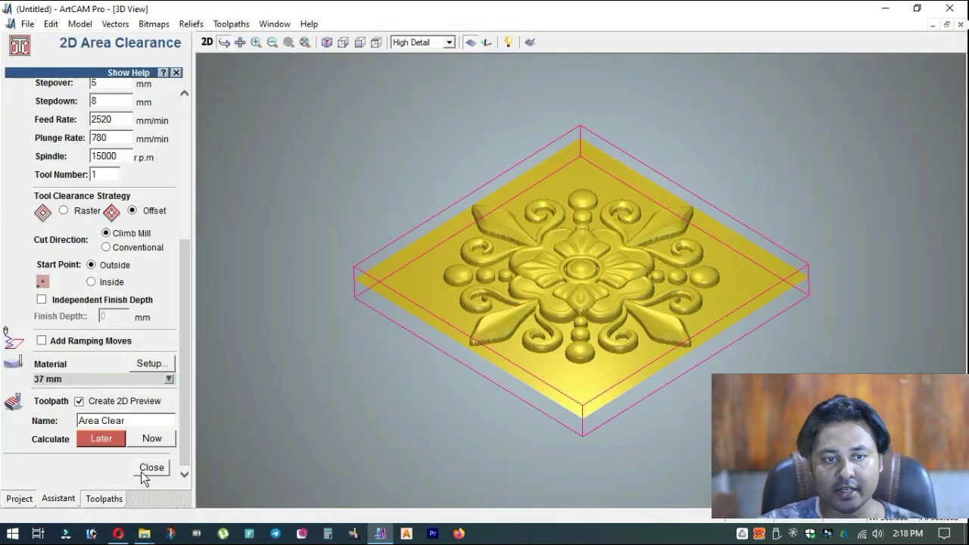
left_click(151, 467)
Step: Scale the relief height of the whole layer to 15 mm
left_click(58, 498)
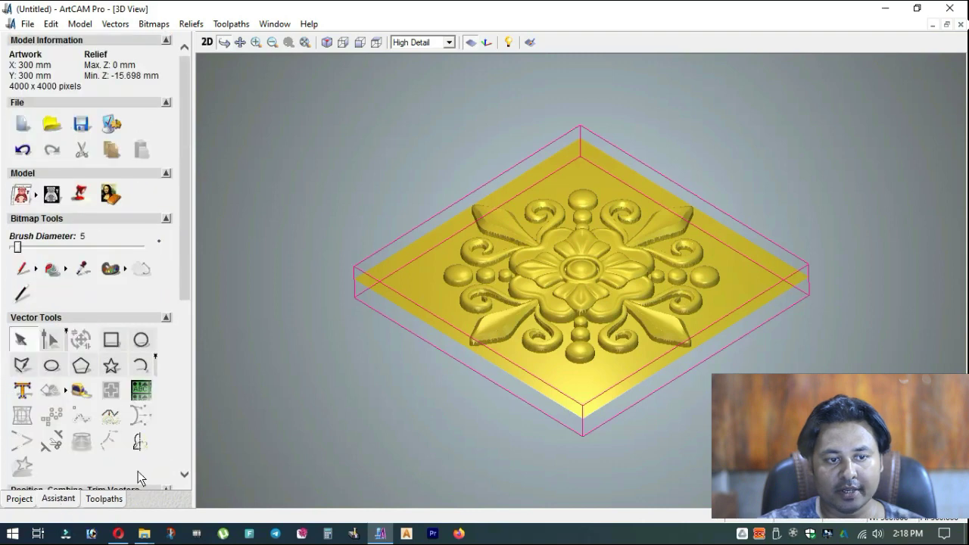
left_click_drag(179, 288, 164, 451)
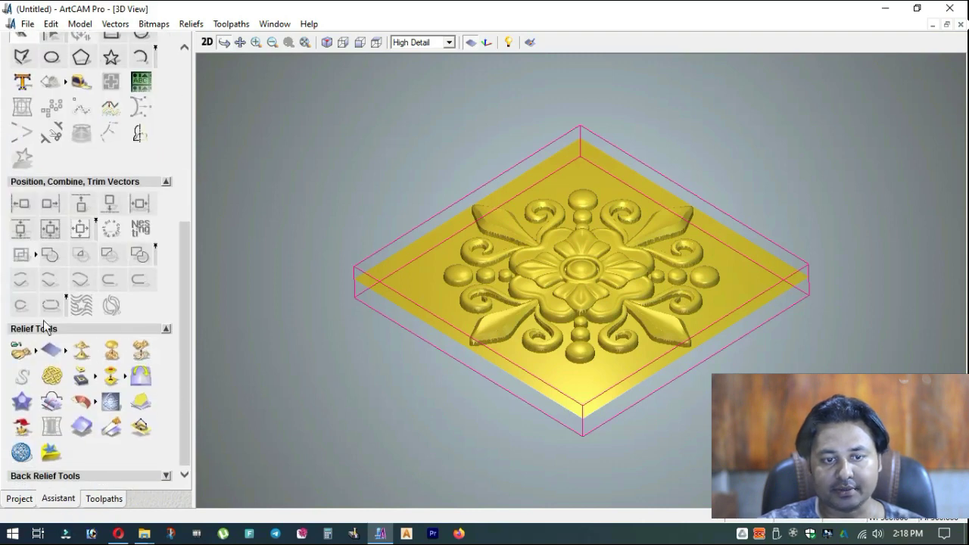
left_click(141, 350)
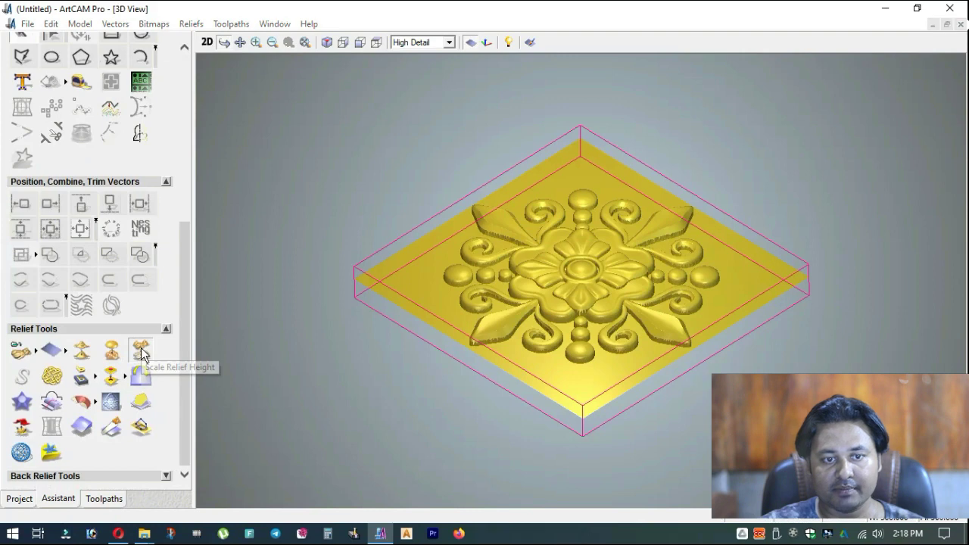
left_click_drag(482, 150, 282, 132)
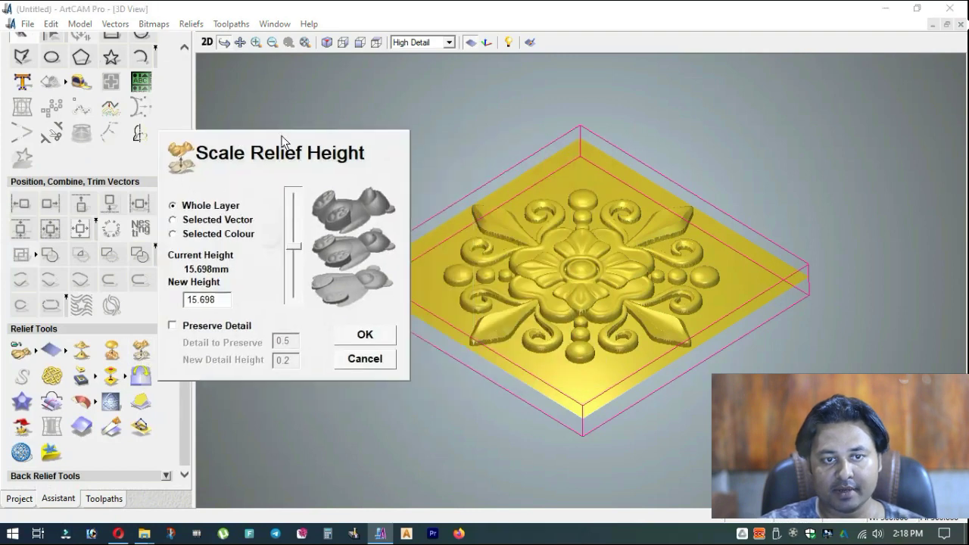
double_click(216, 288)
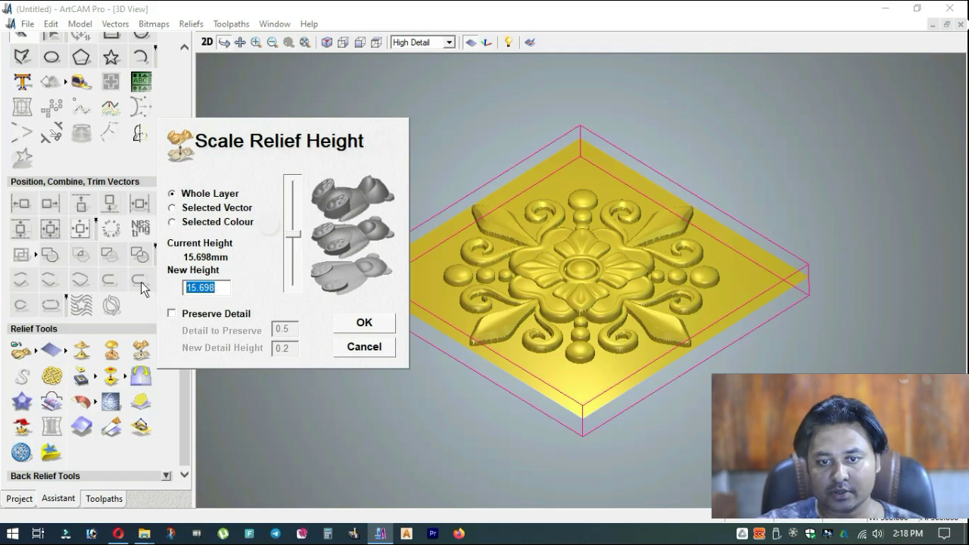
type("15")
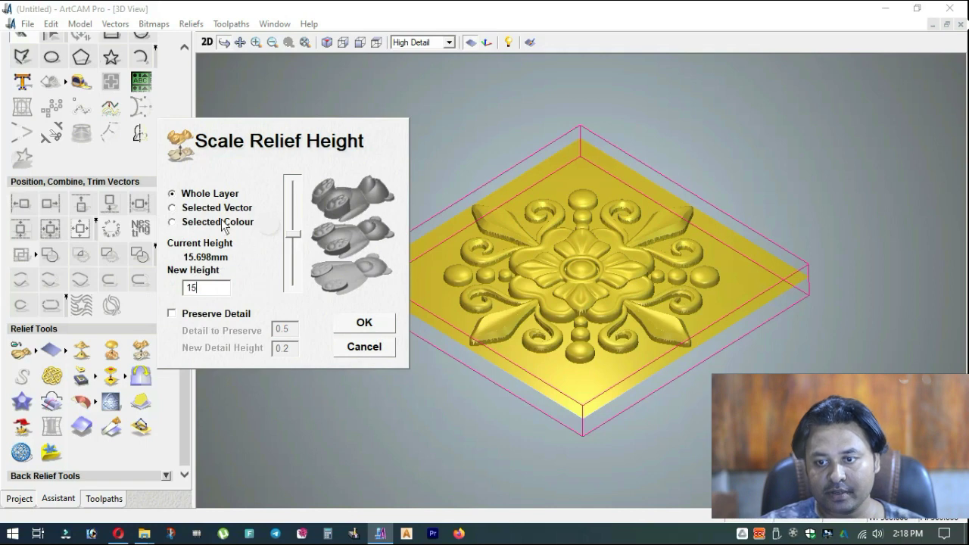
left_click(364, 324)
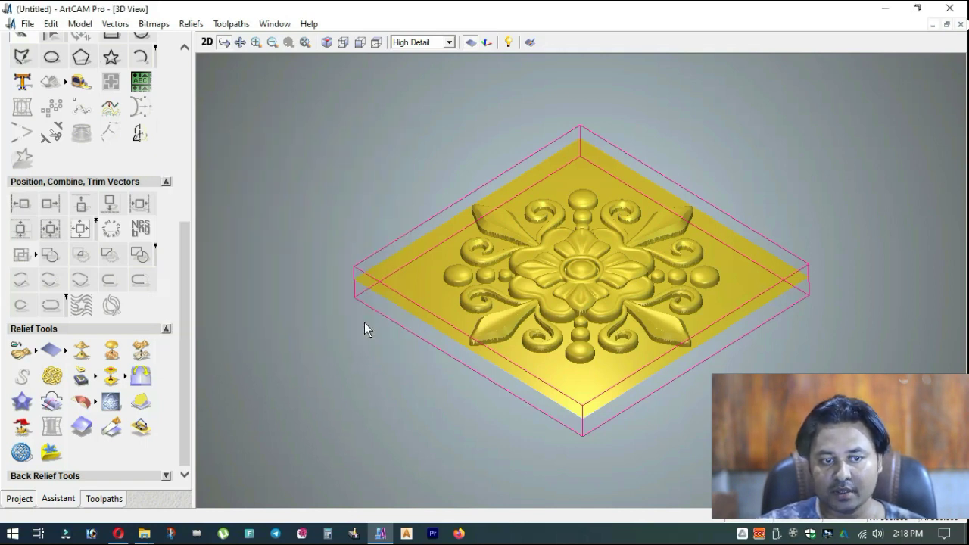